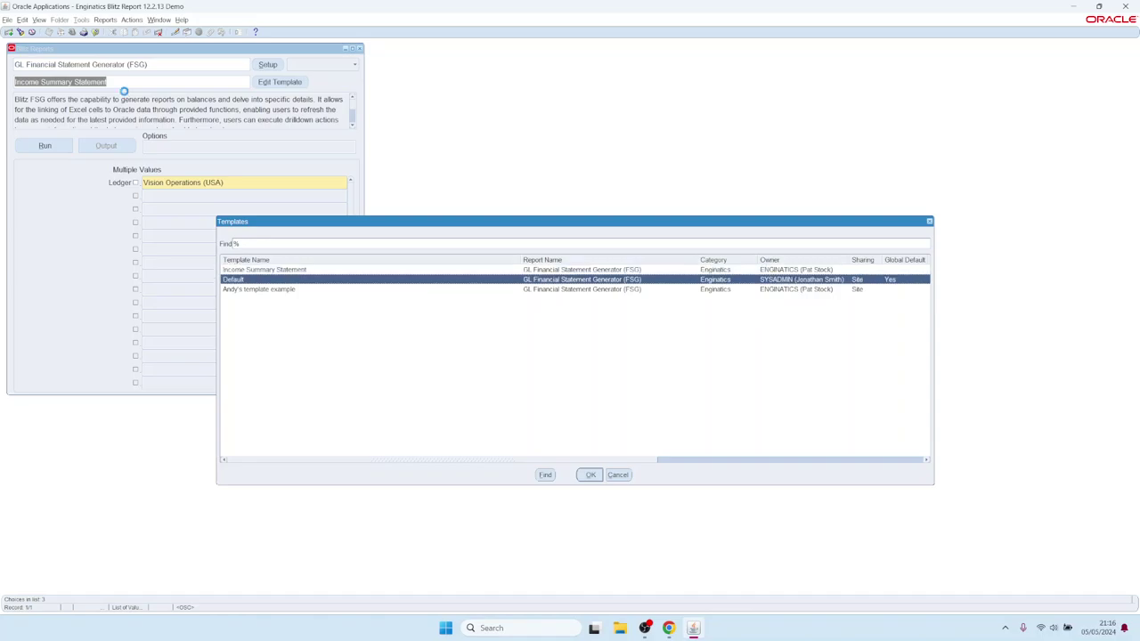
# - Choose the Default template for GL Financial Statement Generator (FSG) and run the report
pyautogui.press('Return')
pyautogui.click(45, 145)
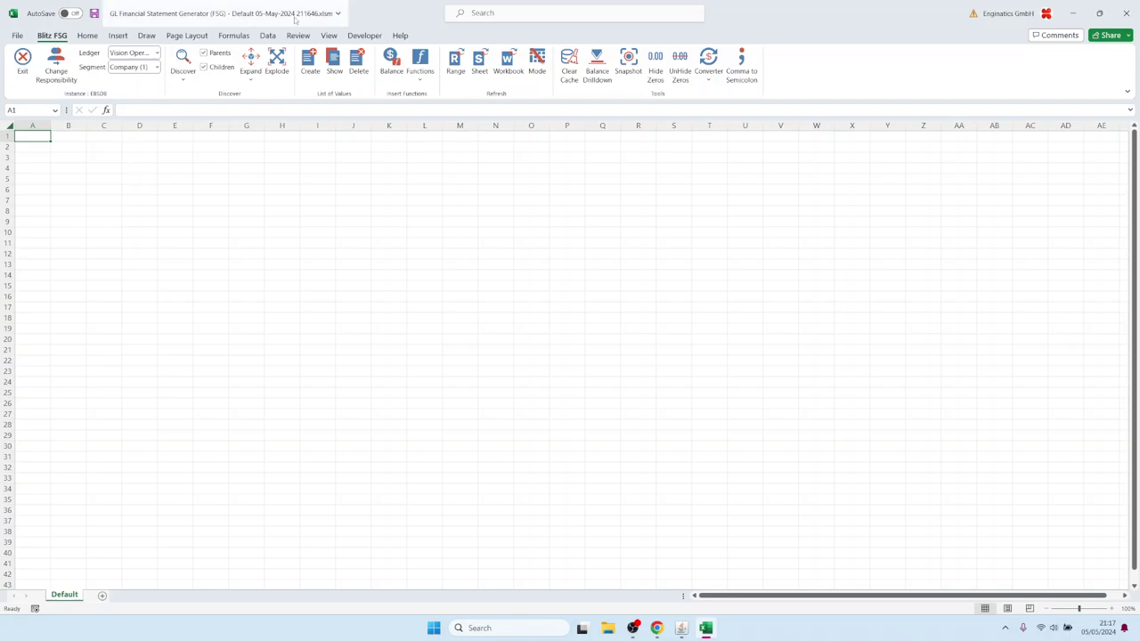
# - Discover all Account (3) segment values downwards from cell A2, including parents and children
pyautogui.click(30, 149)
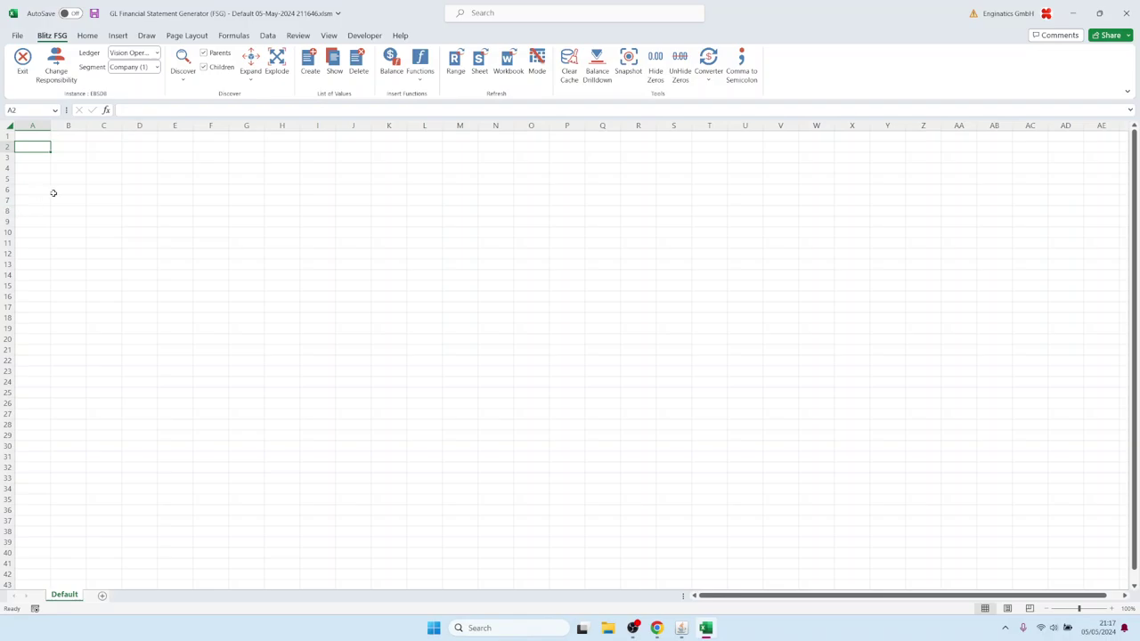
pyautogui.click(140, 71)
pyautogui.click(157, 115)
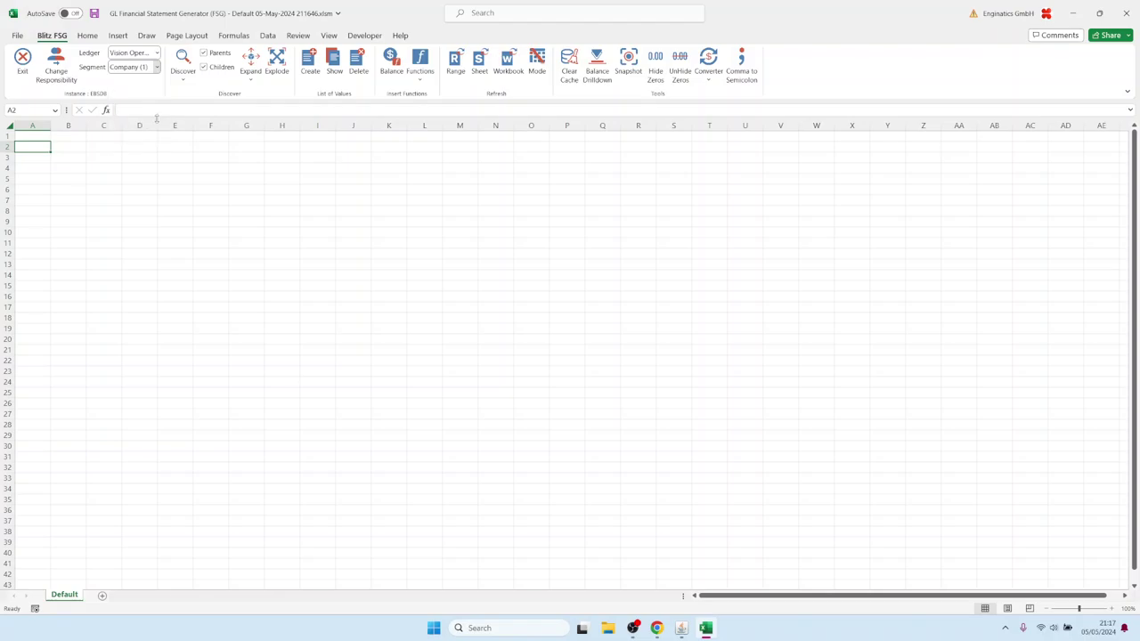
pyautogui.click(183, 75)
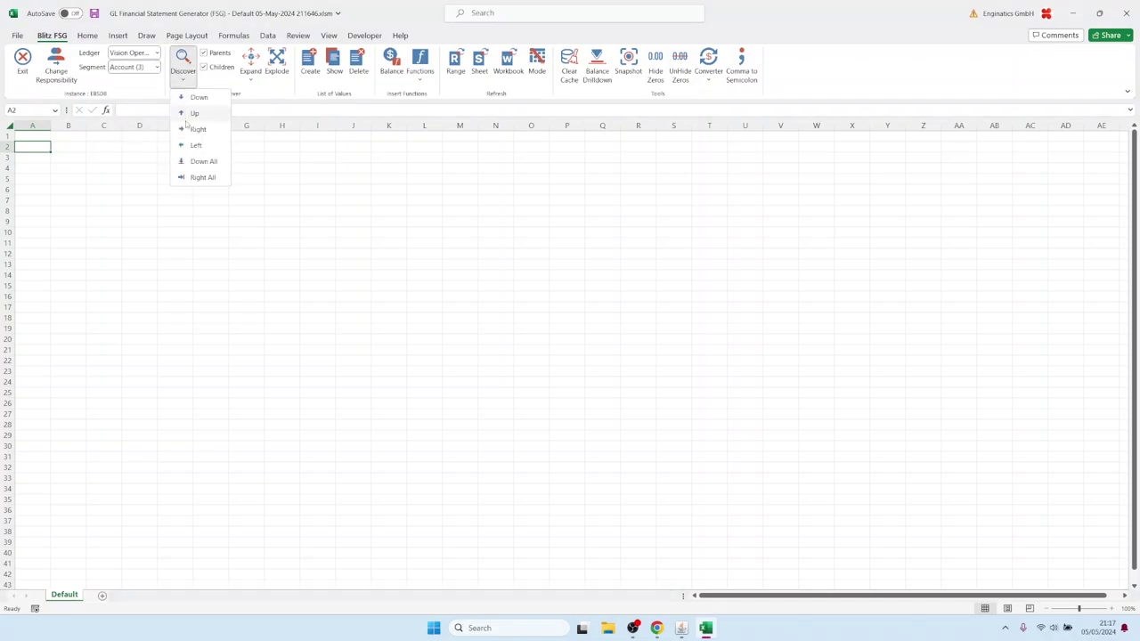
pyautogui.click(199, 162)
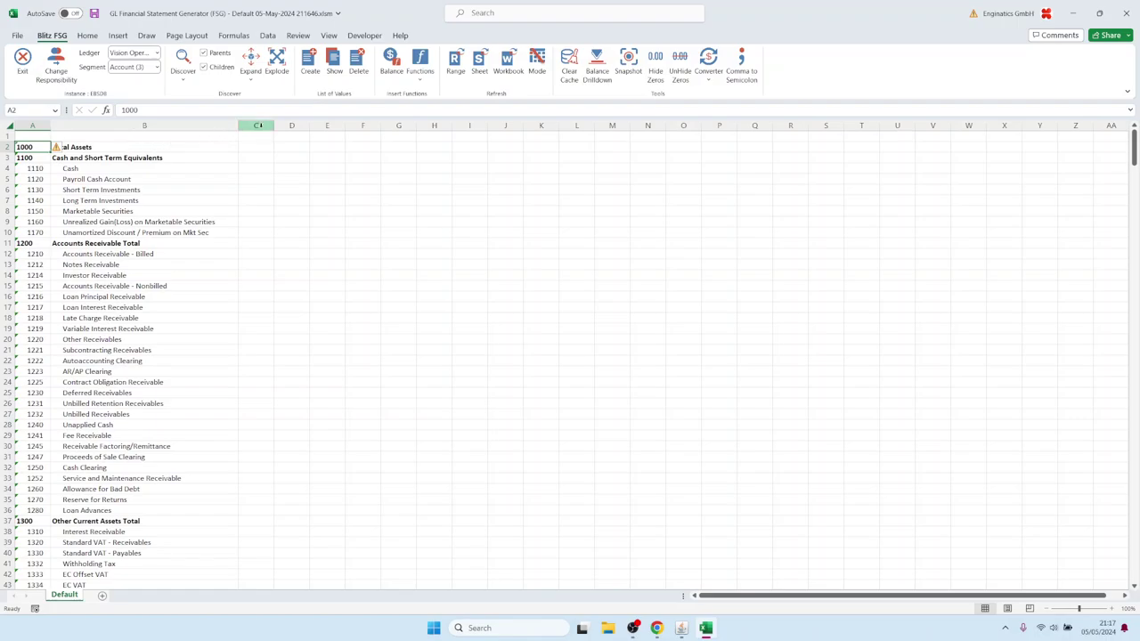
# - Create a Period Name list of values in cell C1 and choose Jan-08 from it
pyautogui.click(256, 136)
pyautogui.click(308, 61)
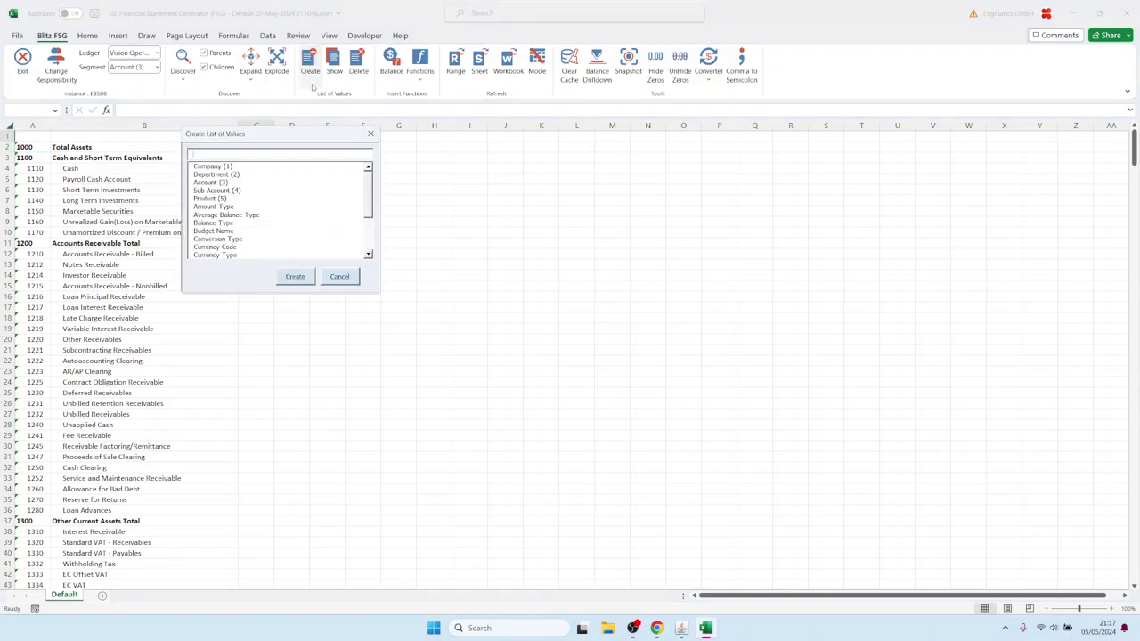
pyautogui.write('per')
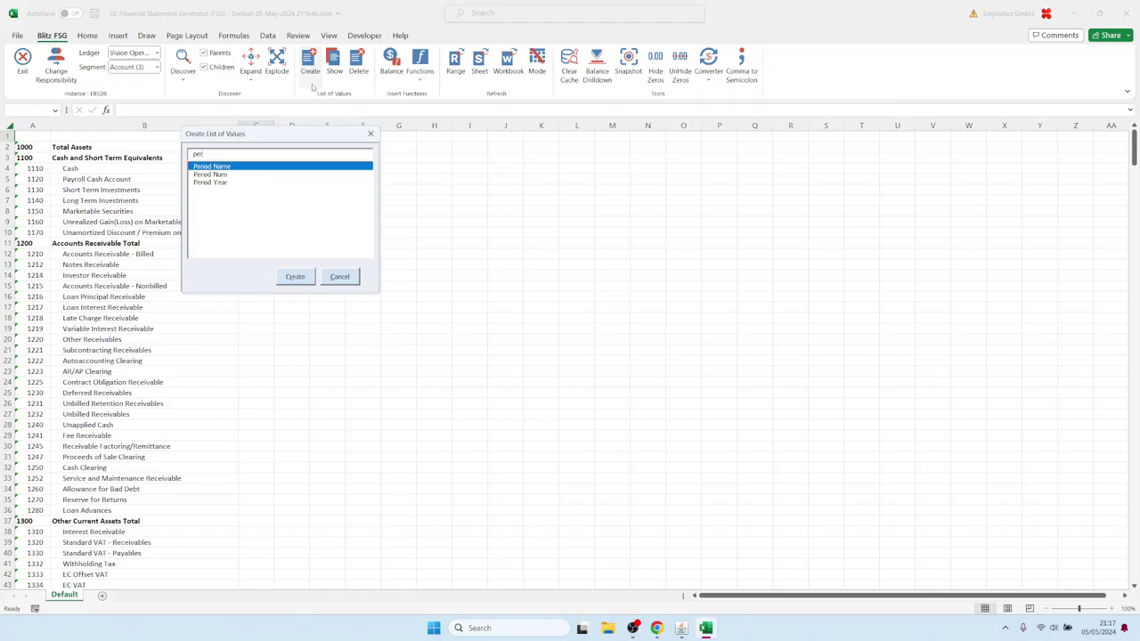
pyautogui.press('Return')
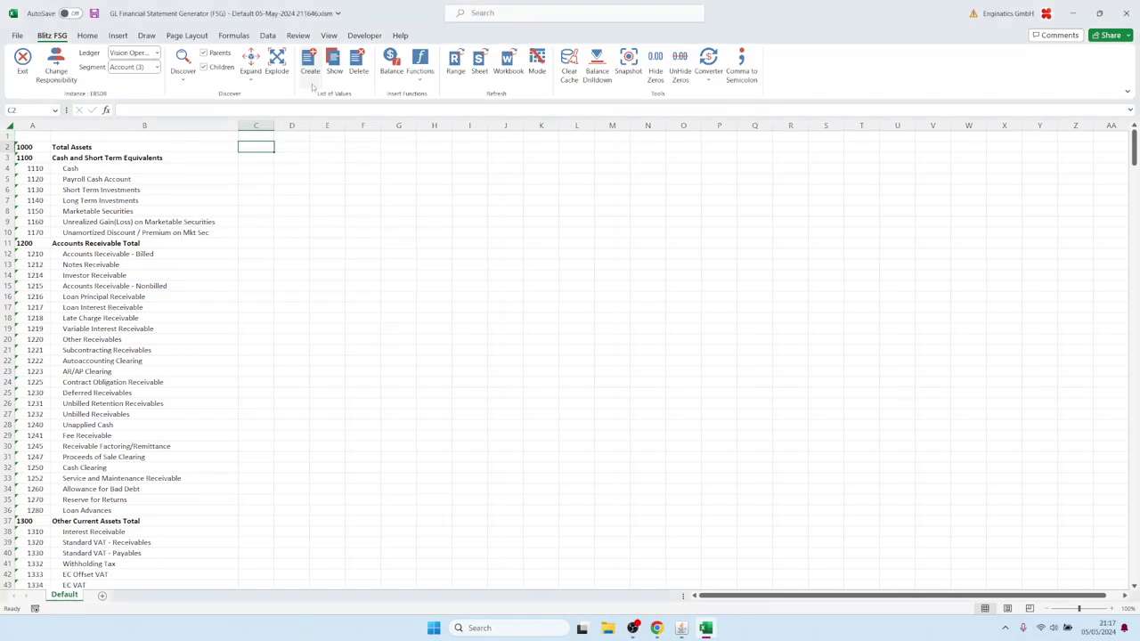
pyautogui.doubleClick(261, 142)
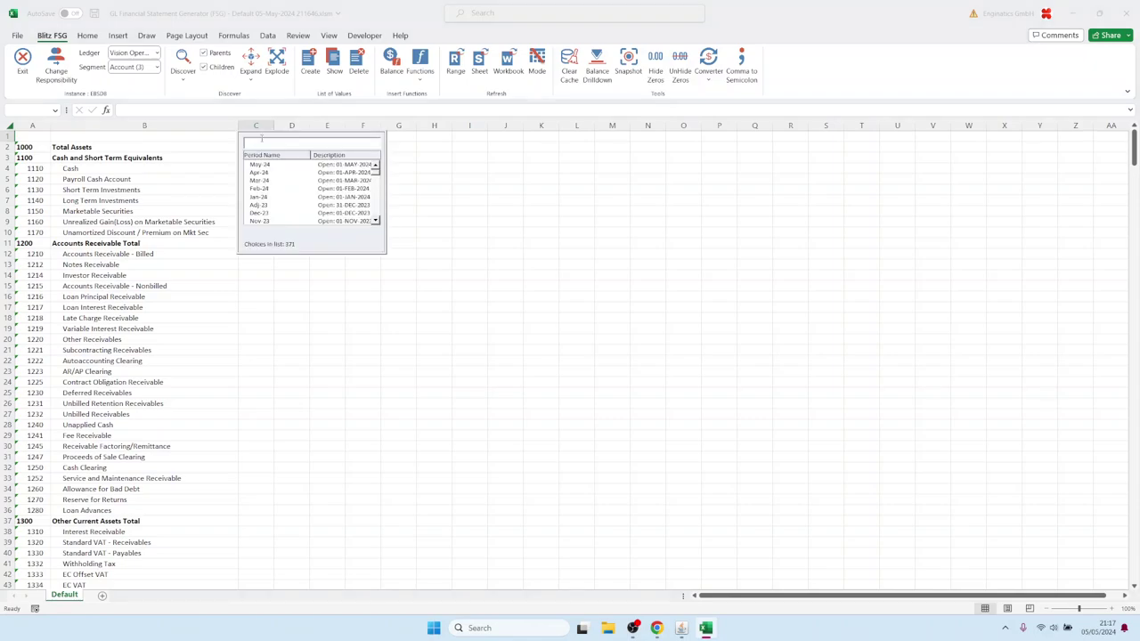
pyautogui.write('jan 08')
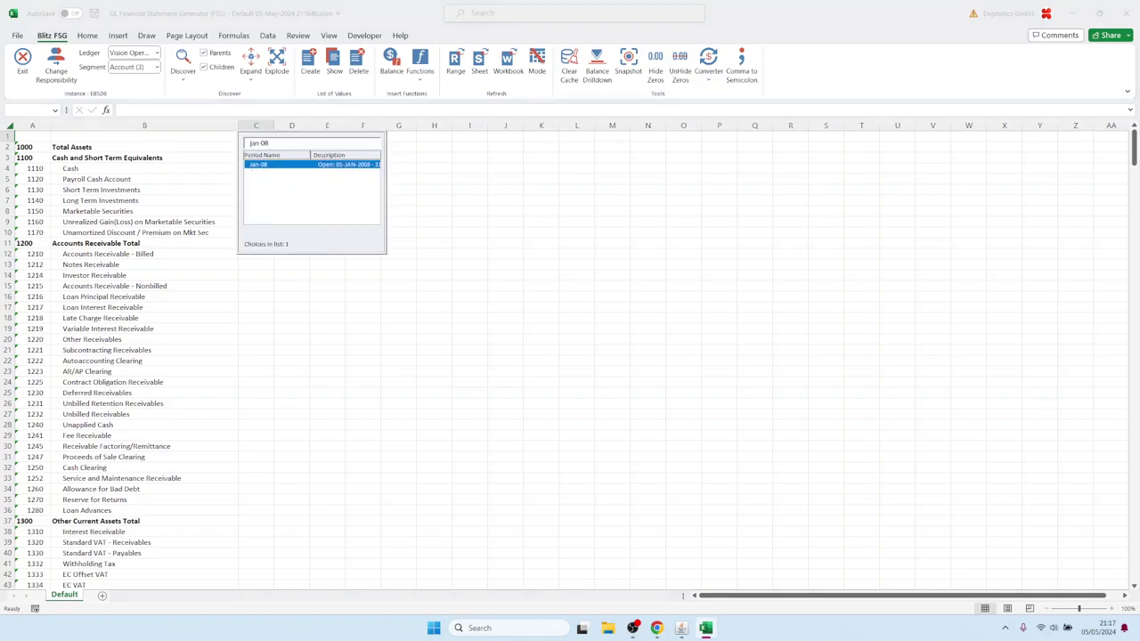
pyautogui.press('Return')
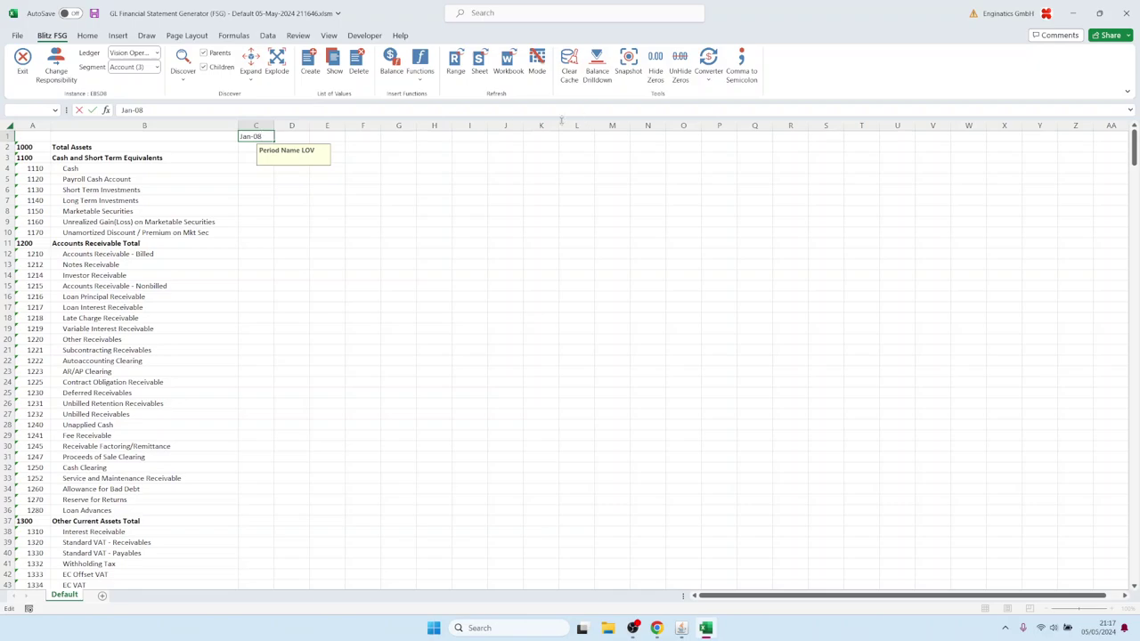
pyautogui.click(278, 135)
# - Fill C1:N1 with twelve consecutive period names from Jan-08 by discovering the Period Name segment to the right
pyautogui.click(258, 136)
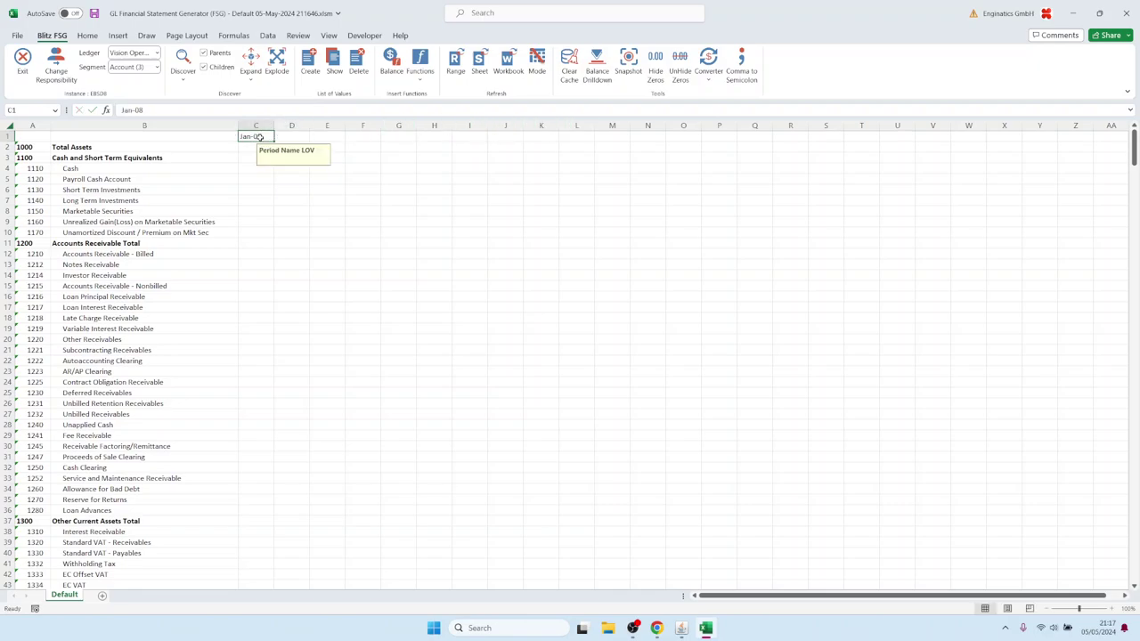
pyautogui.hotkey('shift', 'Right')
pyautogui.hotkey('shift', 'Right')
pyautogui.hotkey('shift', 'Right')
pyautogui.hotkey('shift', 'Right')
pyautogui.hotkey('shift', 'Right')
pyautogui.hotkey('shift', 'Right')
pyautogui.hotkey('shift', 'Right')
pyautogui.hotkey('shift', 'Right')
pyautogui.hotkey('shift', 'Right')
pyautogui.hotkey('shift', 'Right')
pyautogui.hotkey('shift', 'Right')
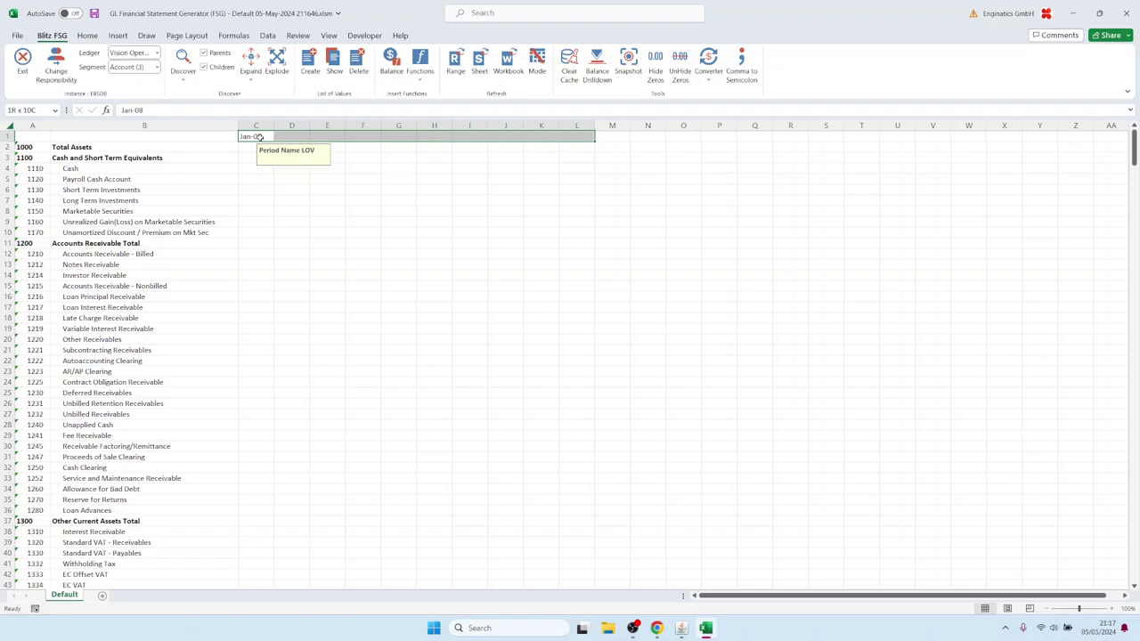
pyautogui.click(130, 67)
pyautogui.click(134, 148)
pyautogui.click(183, 71)
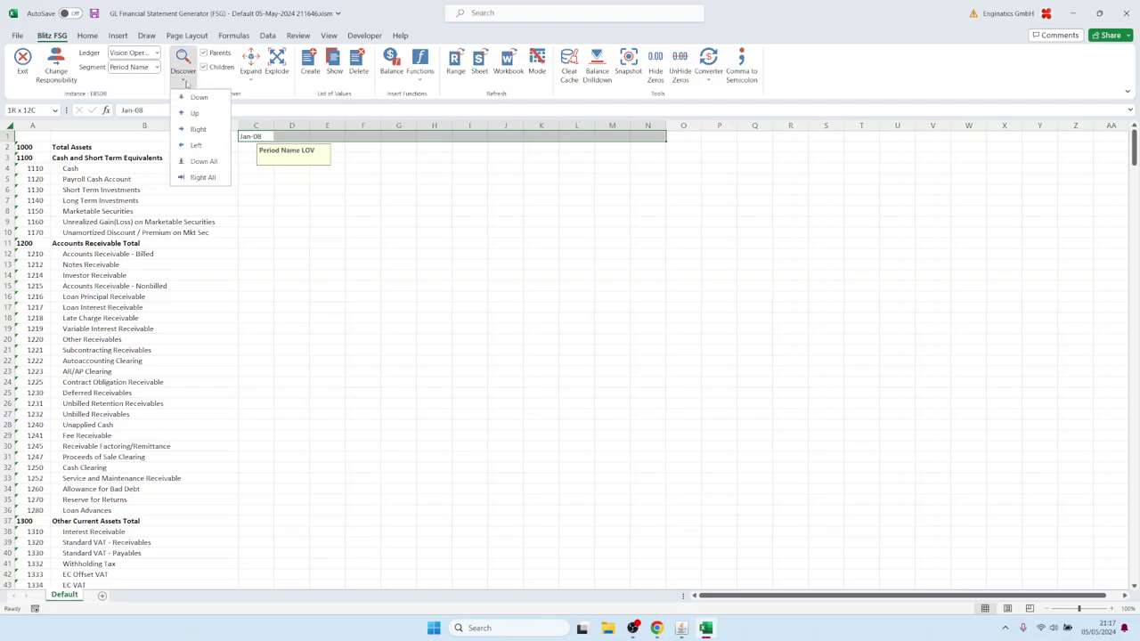
pyautogui.click(195, 130)
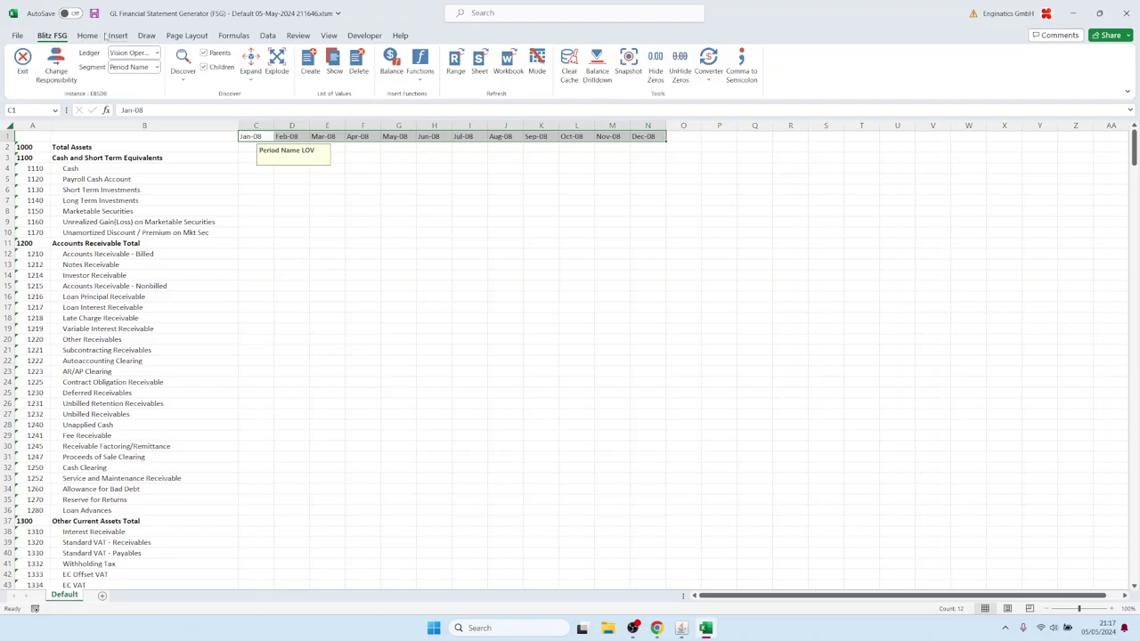
# - Make the period headings in C1:N1 bold and freeze the top row of the worksheet
pyautogui.click(87, 35)
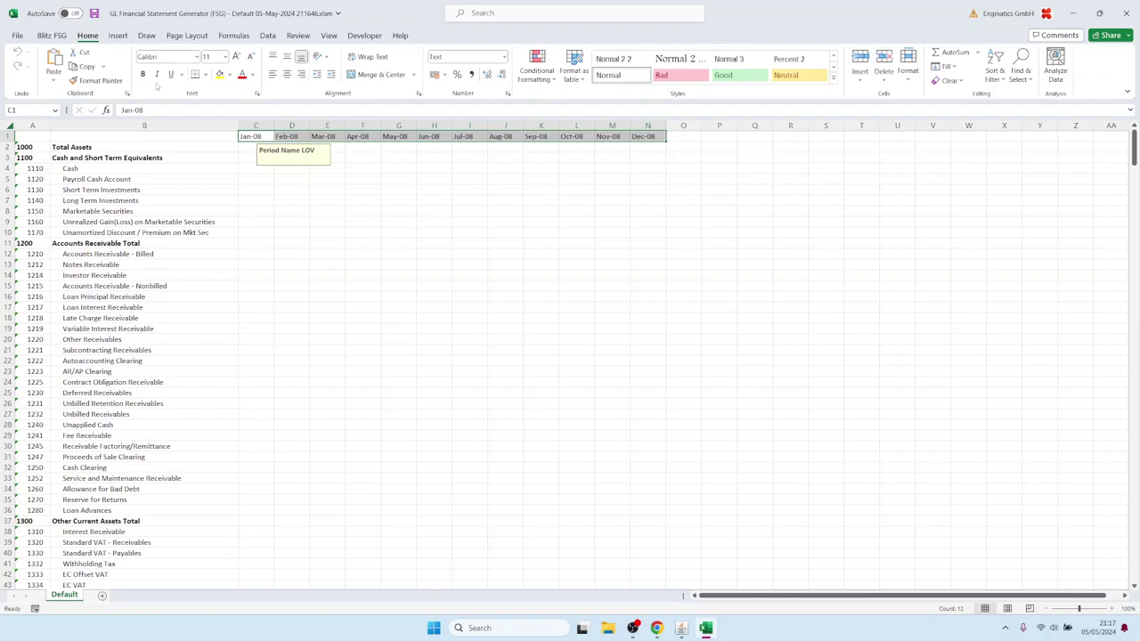
pyautogui.click(142, 75)
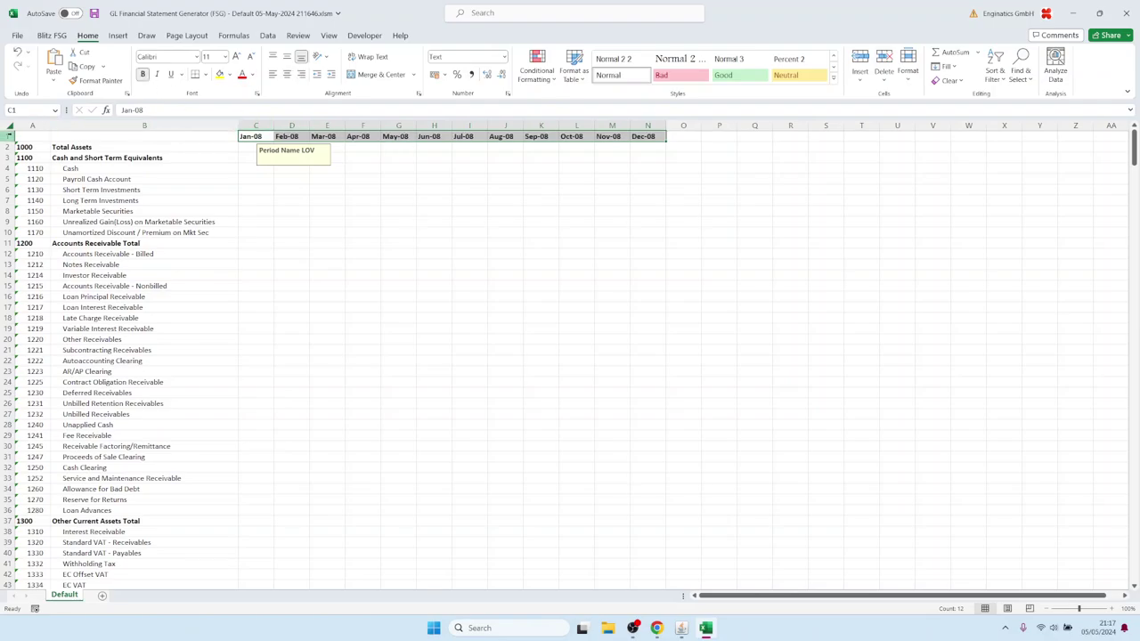
pyautogui.click(7, 136)
pyautogui.click(329, 36)
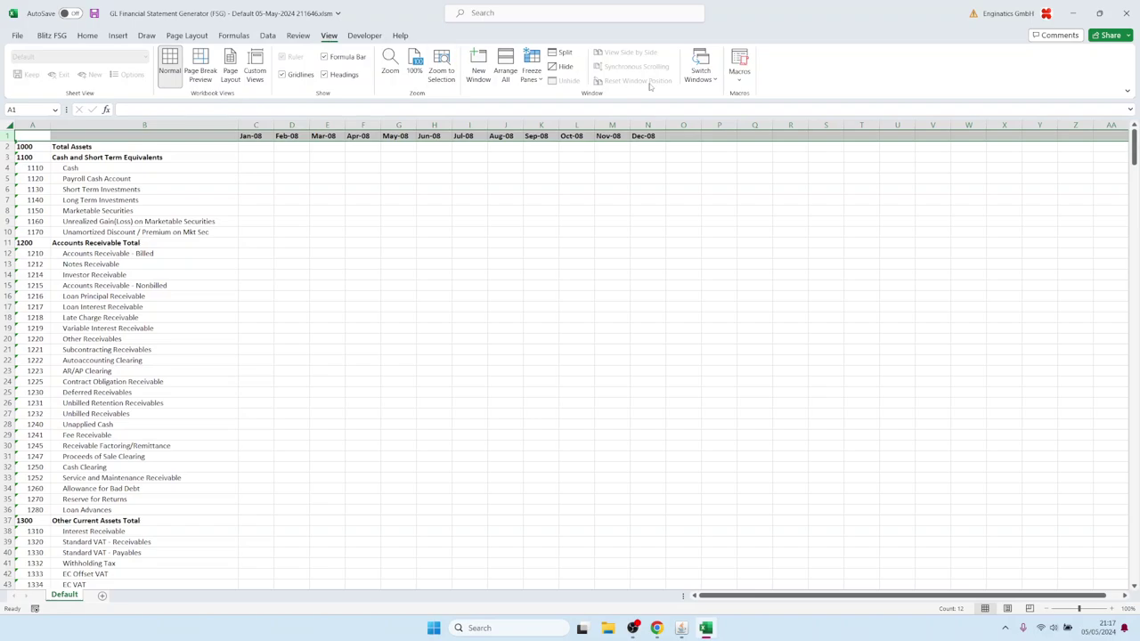
pyautogui.click(531, 71)
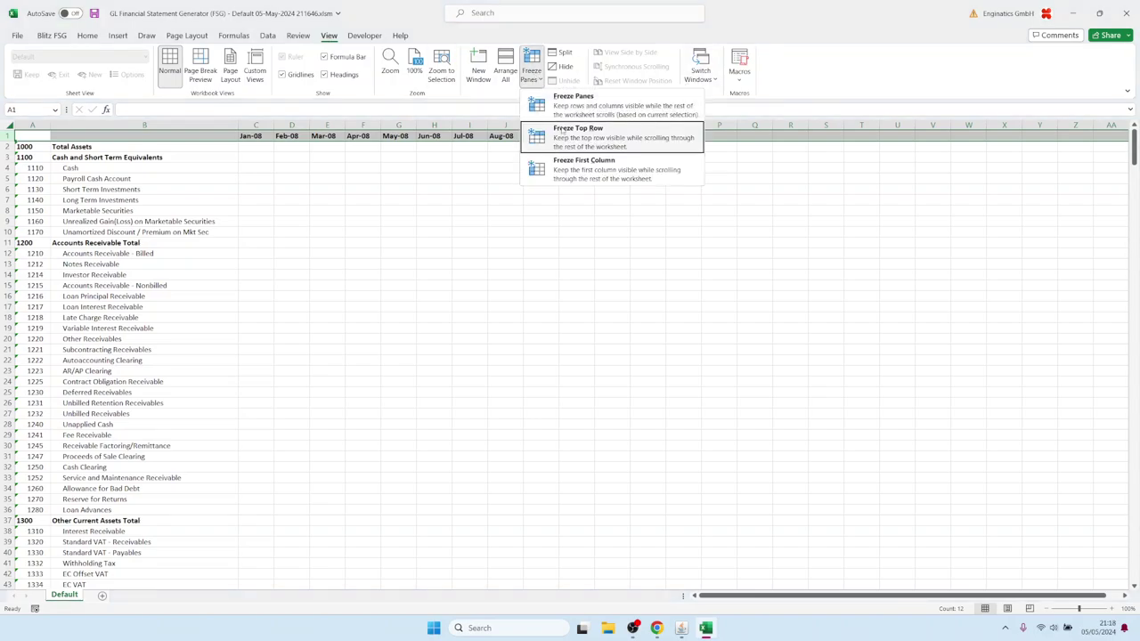
pyautogui.click(570, 122)
pyautogui.click(36, 135)
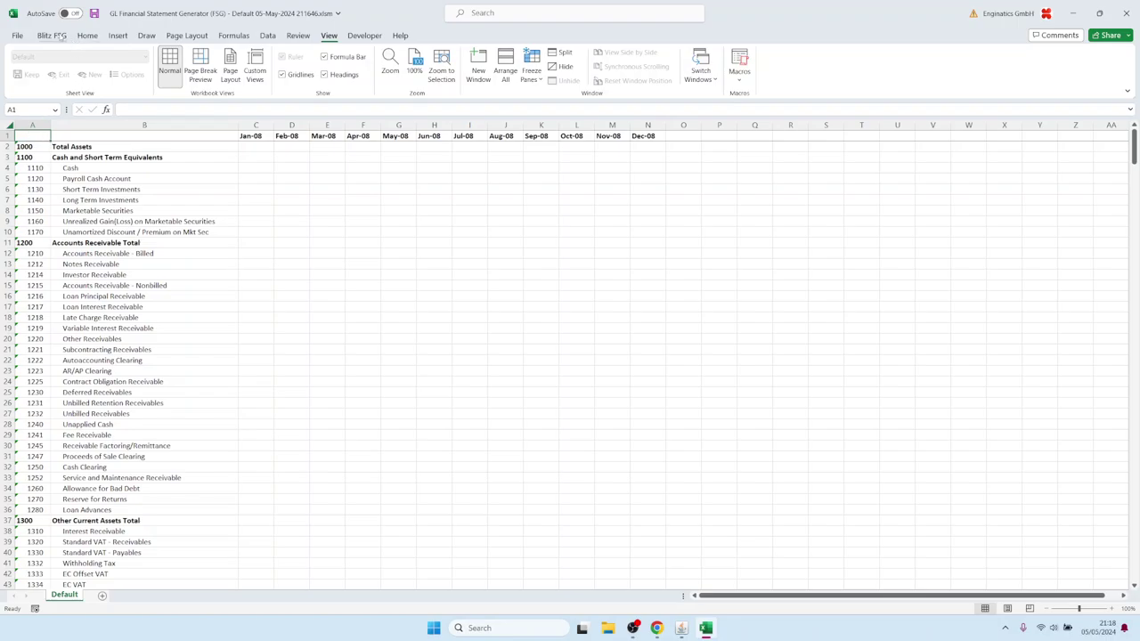
# - Review the account numbers in column A and the period headings in row 1 as sources for the balance function
pyautogui.click(52, 36)
pyautogui.click(254, 148)
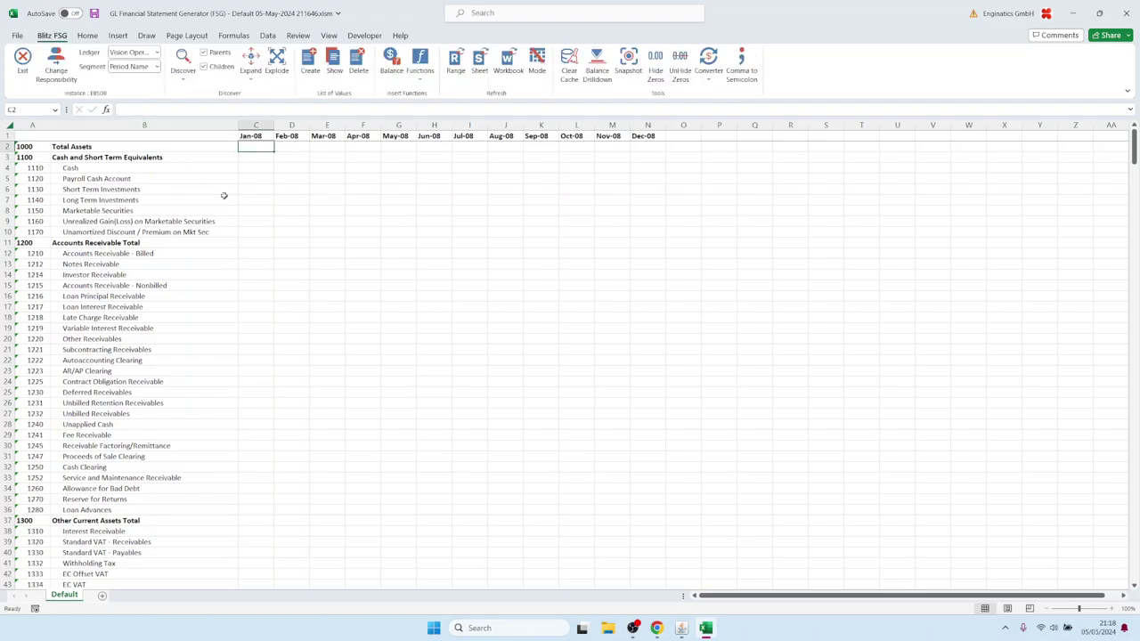
pyautogui.moveTo(36, 148); pyautogui.dragTo(35, 264)
pyautogui.click(35, 147)
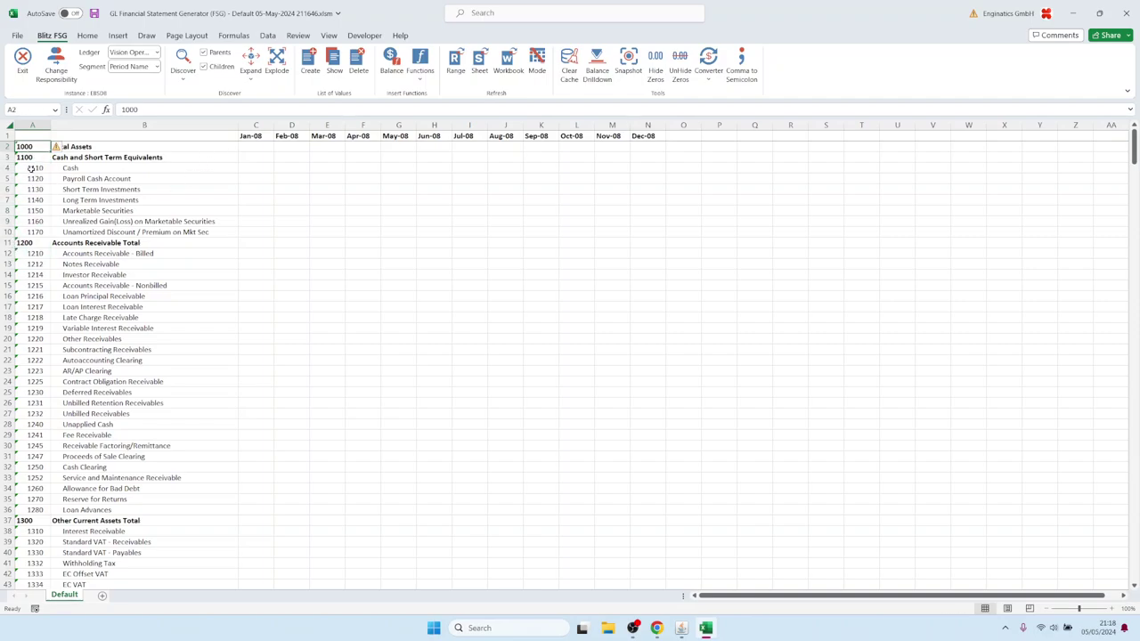
pyautogui.moveTo(36, 167); pyautogui.dragTo(36, 212)
pyautogui.click(252, 136)
pyautogui.hotkey('ctrl', 'shift', 'Right')
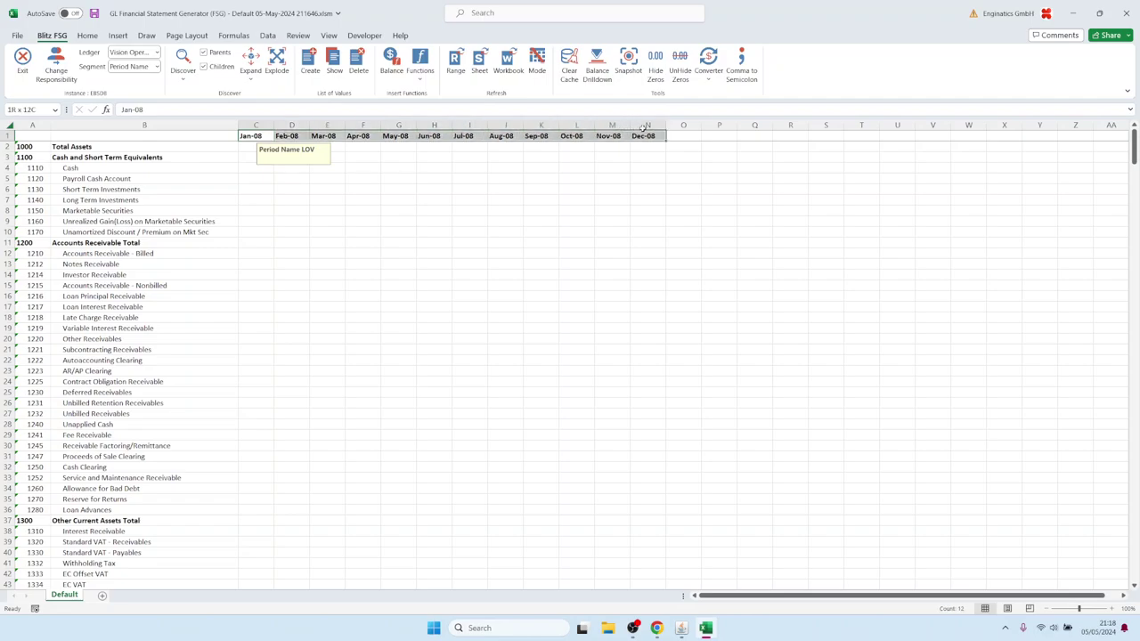
# - Start a Balance function in cell C2 and link its Period Name parameter to C$1
pyautogui.click(250, 146)
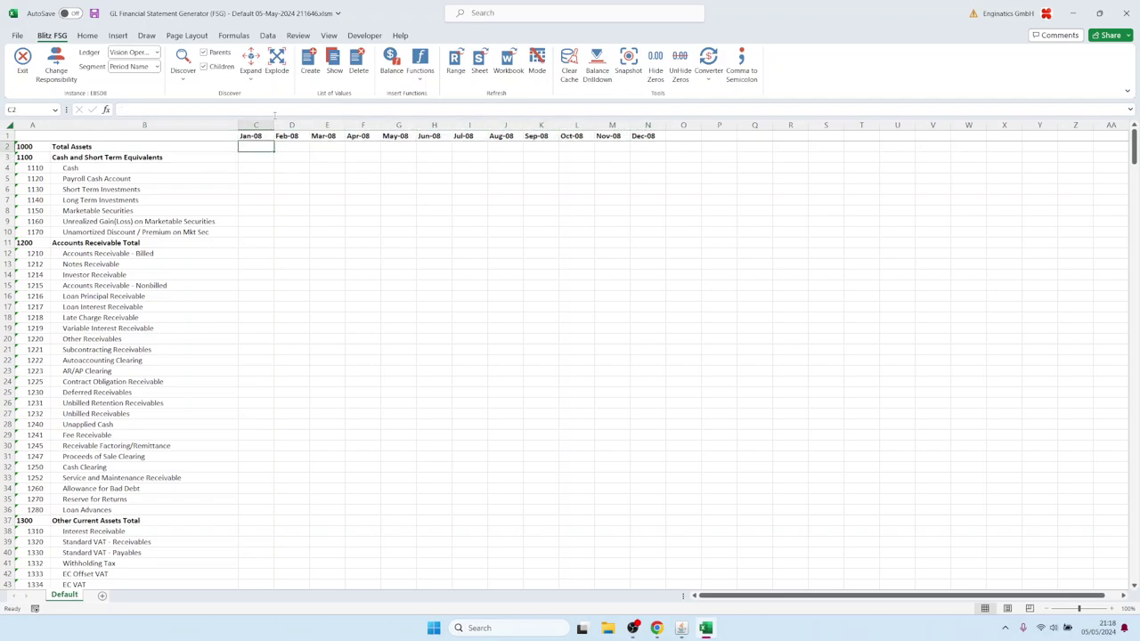
pyautogui.click(391, 67)
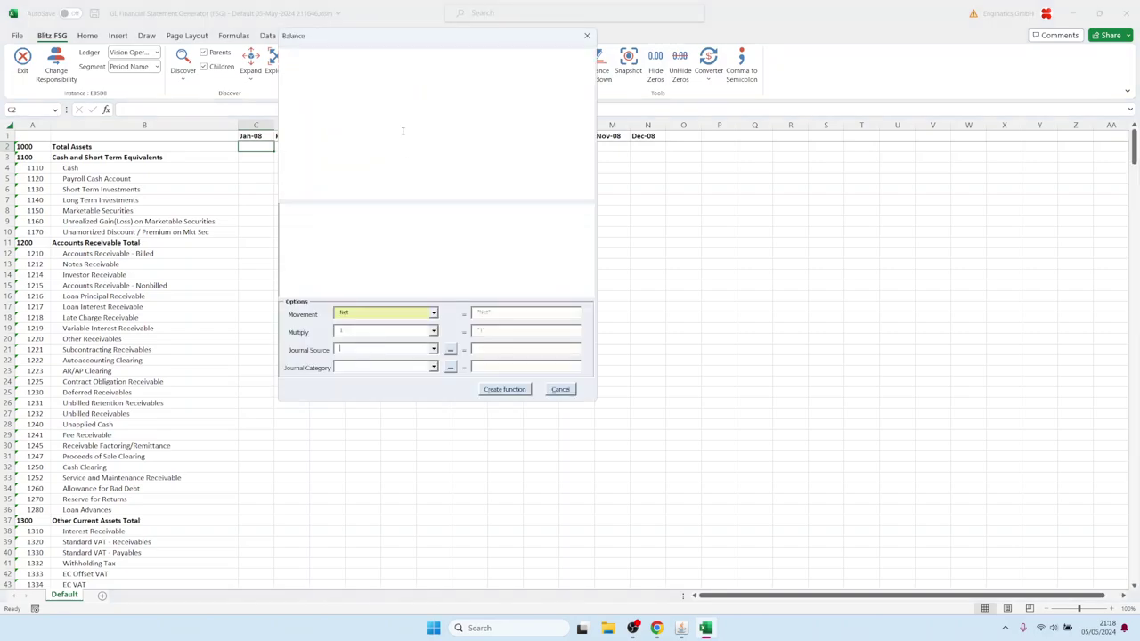
pyautogui.moveTo(397, 33); pyautogui.dragTo(438, 167)
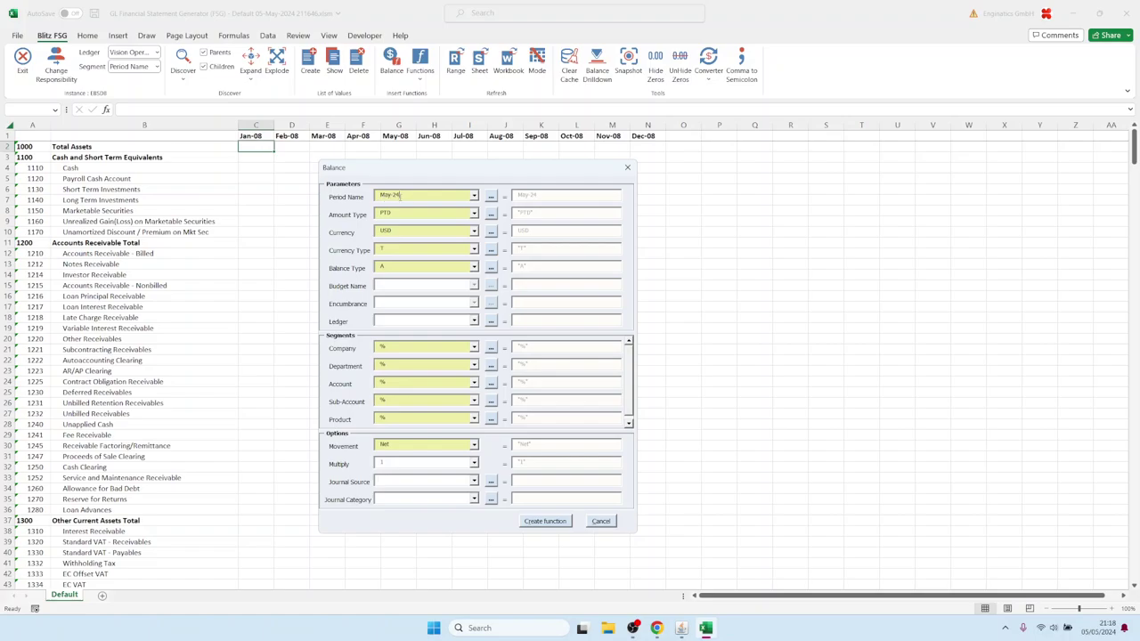
pyautogui.click(256, 135)
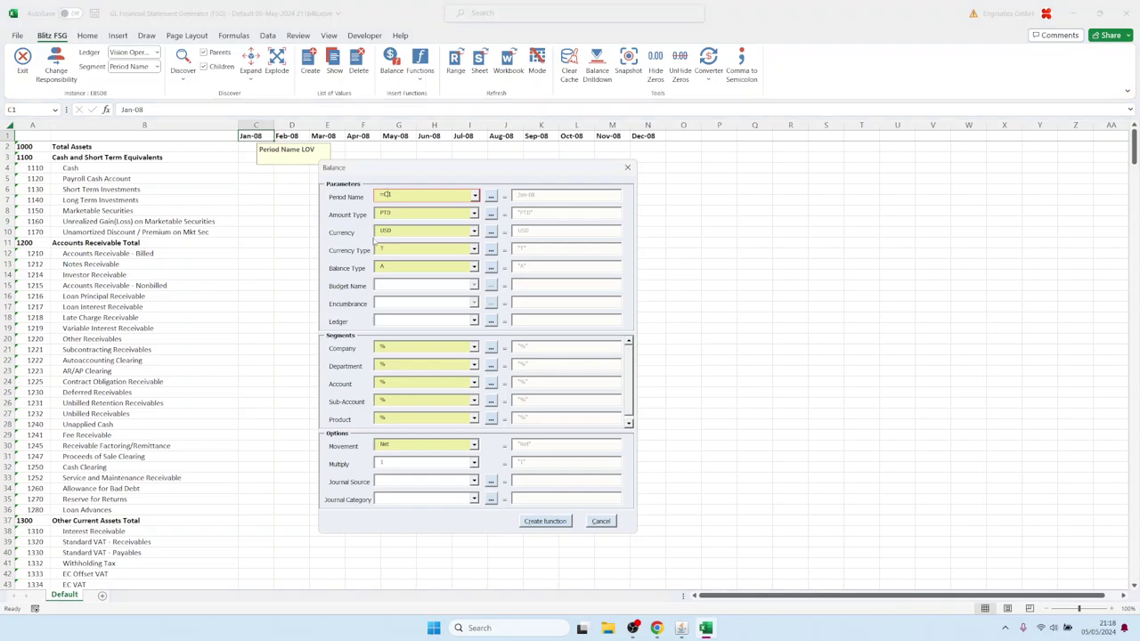
# - Set the balance function's Company segment to 01 (Operations) from the value list
pyautogui.click(468, 347)
pyautogui.click(474, 347)
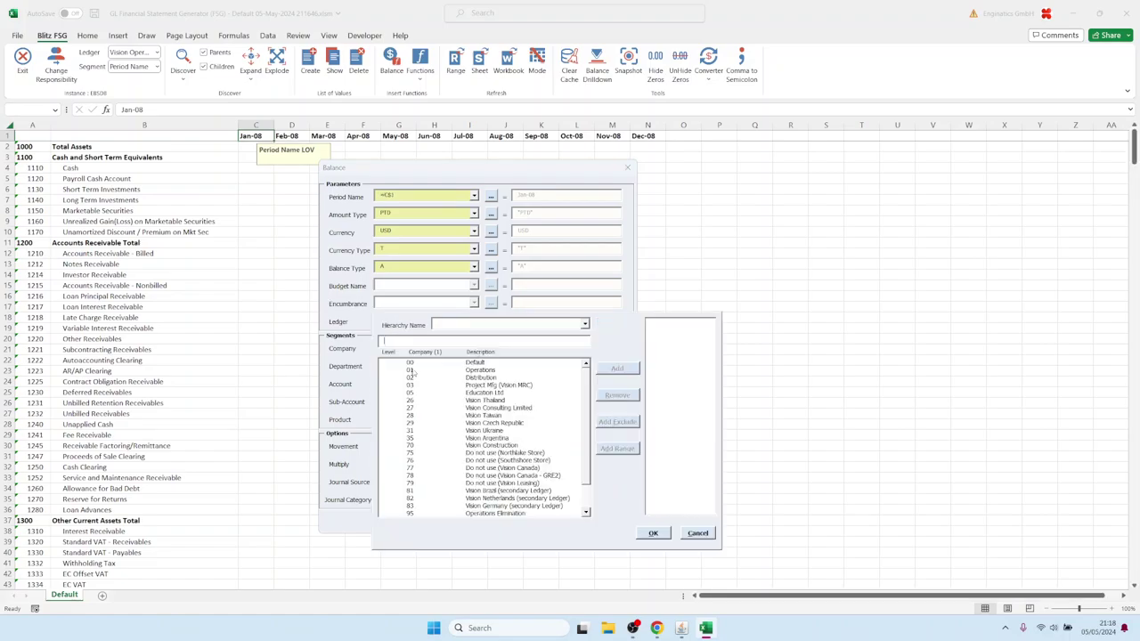
pyautogui.click(415, 371)
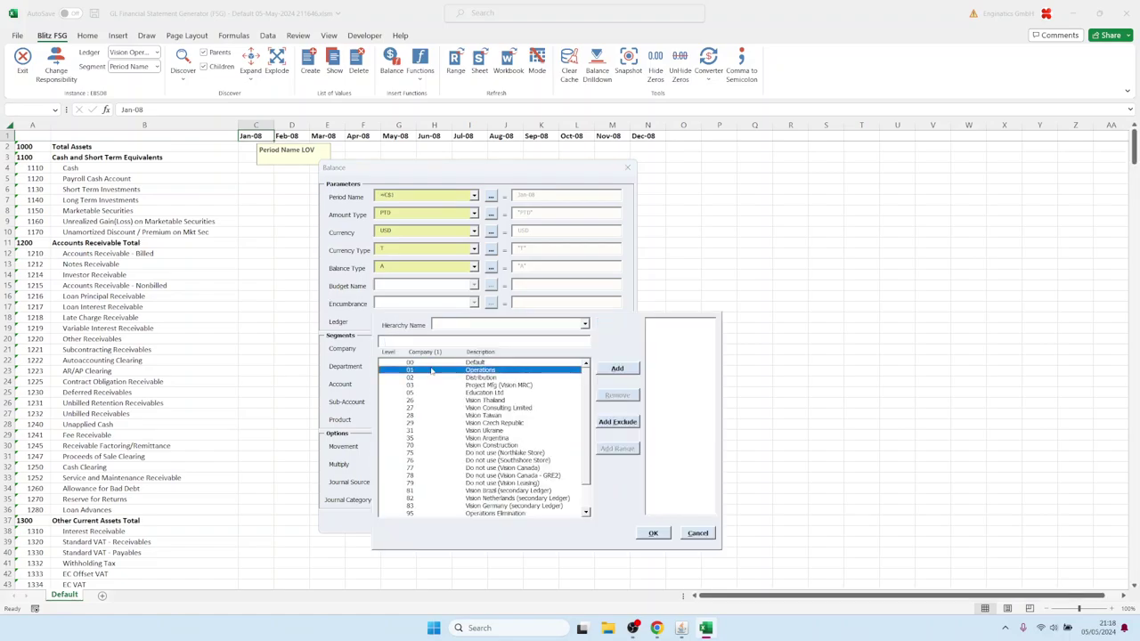
pyautogui.click(654, 534)
# - Link the Account segment to $A2 and create the balance function in C2
pyautogui.click(408, 381)
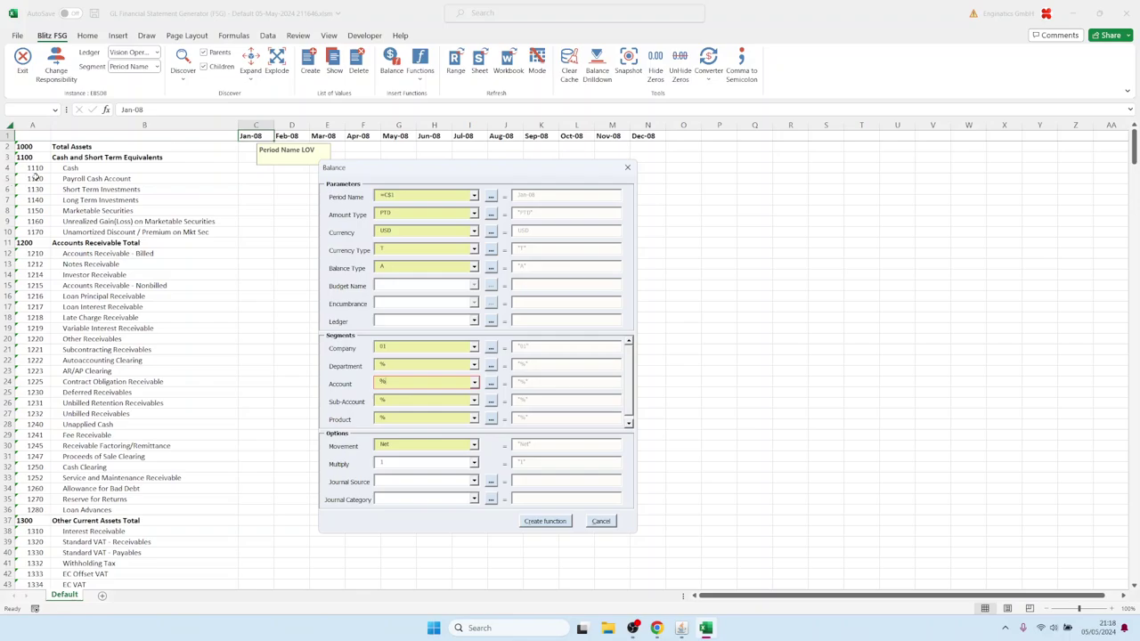
pyautogui.click(26, 147)
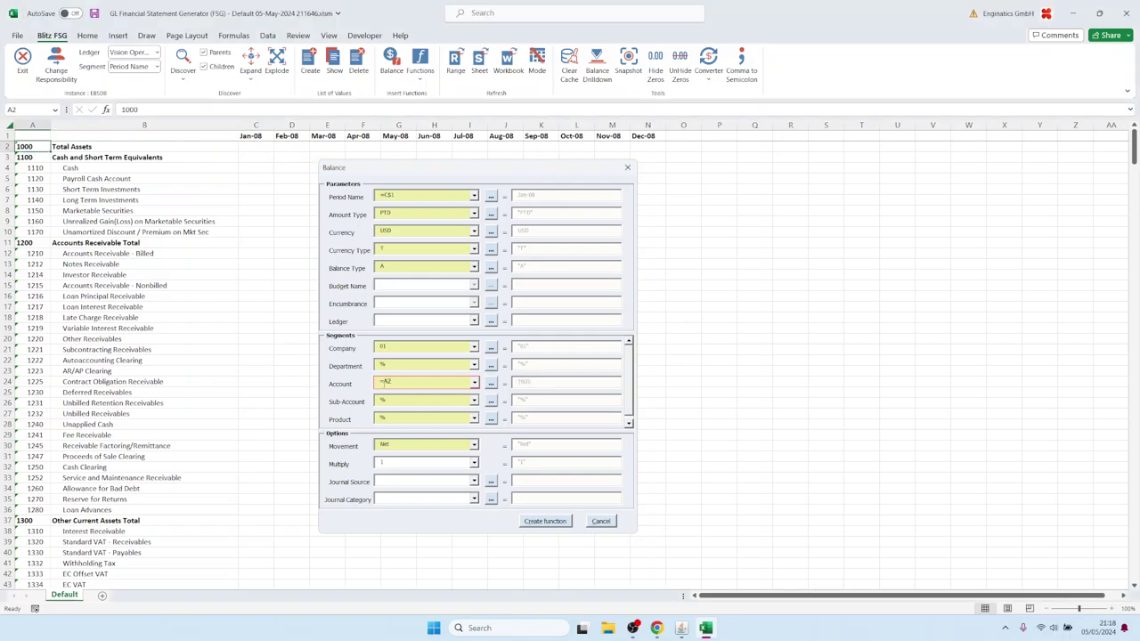
pyautogui.click(374, 400)
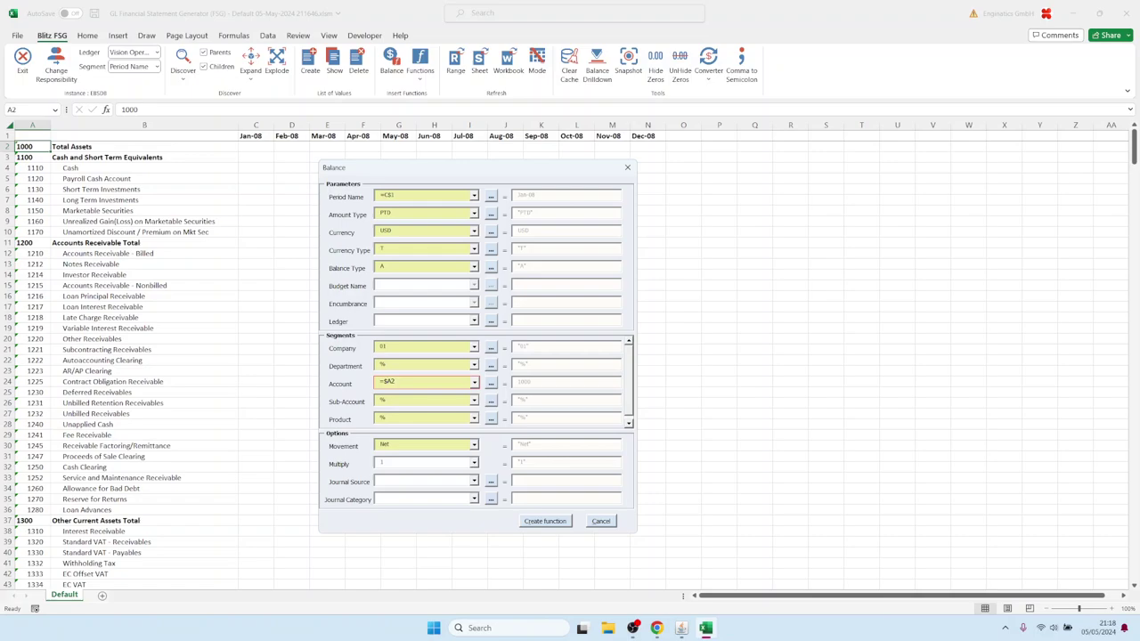
pyautogui.click(547, 522)
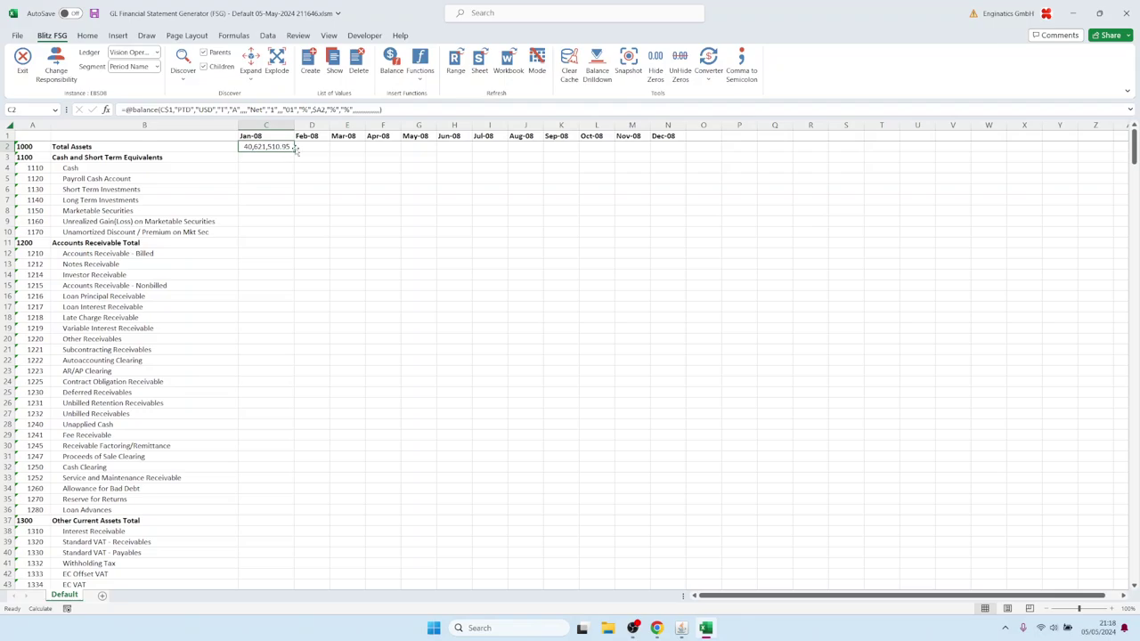
# - Copy the C2 balance formula across to N2 and down through all account rows
pyautogui.moveTo(294, 151); pyautogui.dragTo(685, 148)
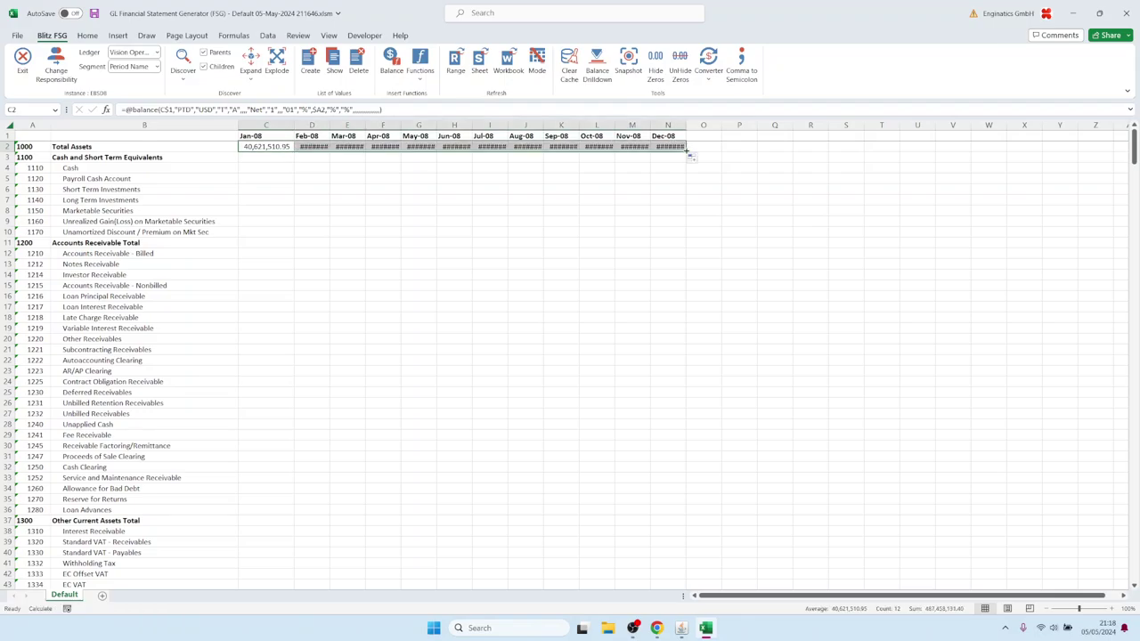
pyautogui.doubleClick(687, 149)
# - Autofit the widths of columns C to N and refresh the balances in the selected range
pyautogui.moveTo(267, 124); pyautogui.dragTo(668, 125)
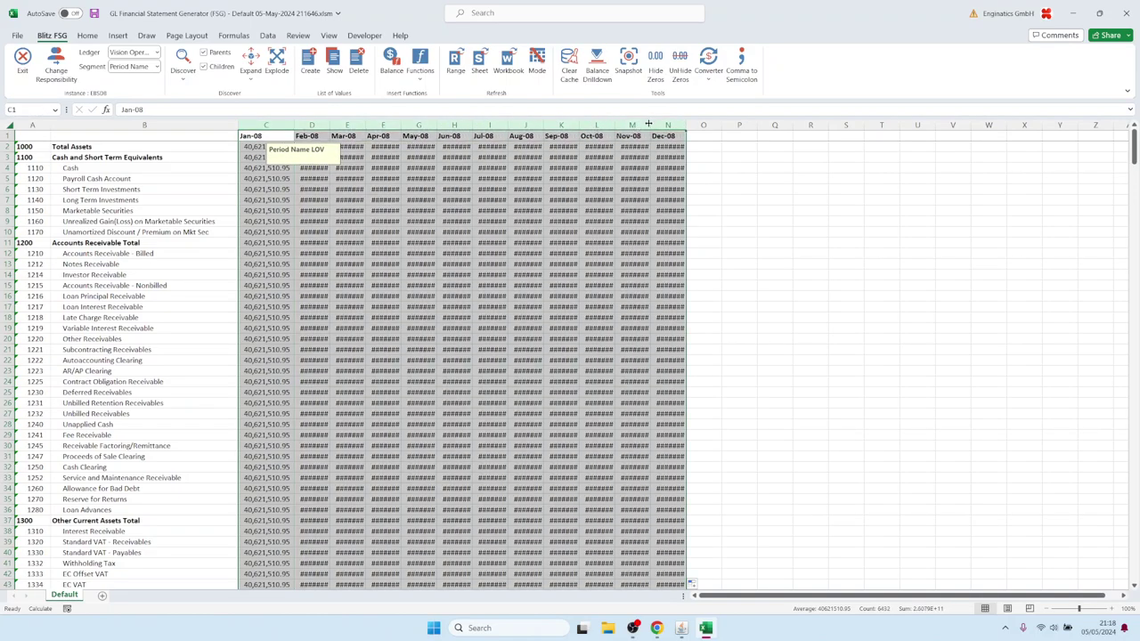
pyautogui.doubleClick(650, 125)
pyautogui.click(455, 62)
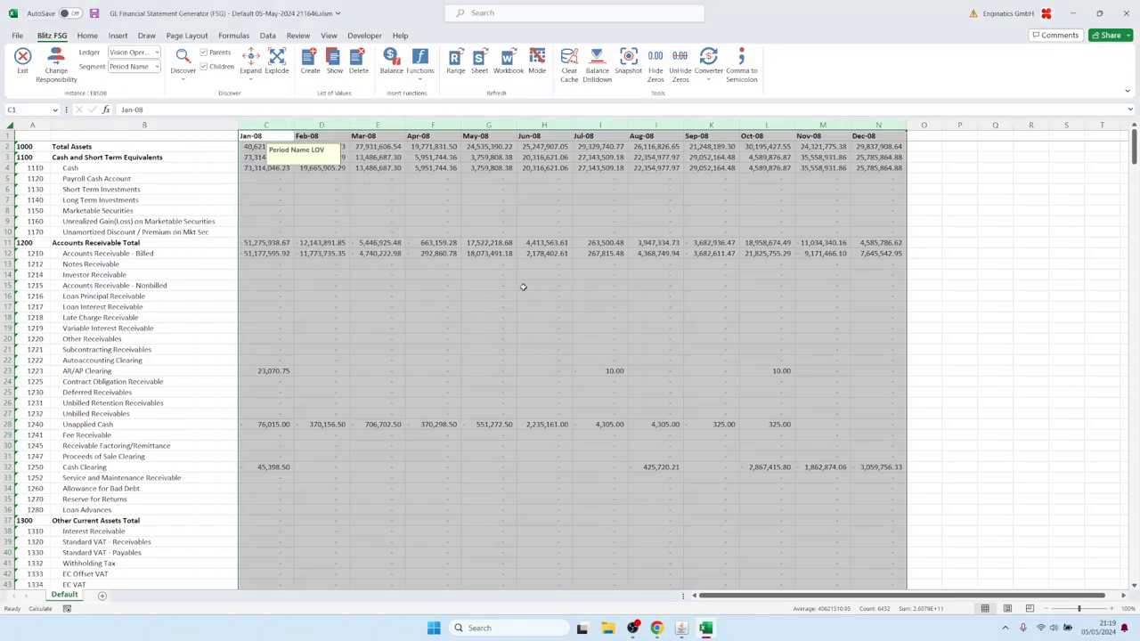
# - Check the report for account rows without balances and hide the zero rows
pyautogui.click(586, 295)
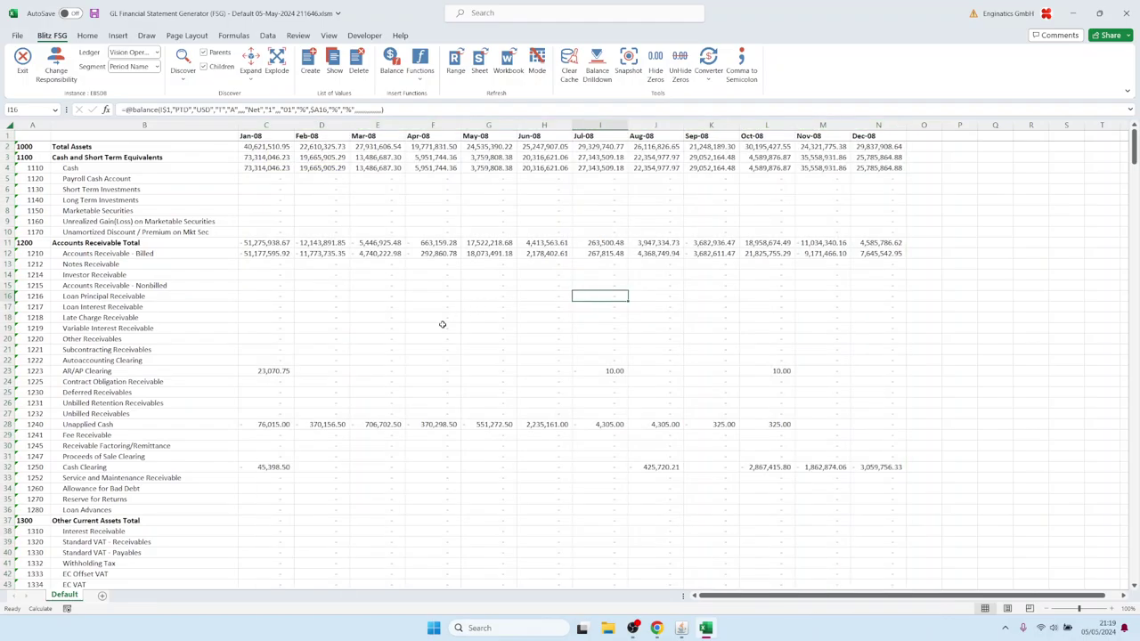
pyautogui.scroll(-20, 259, 312)
pyautogui.scroll(20, 262, 308)
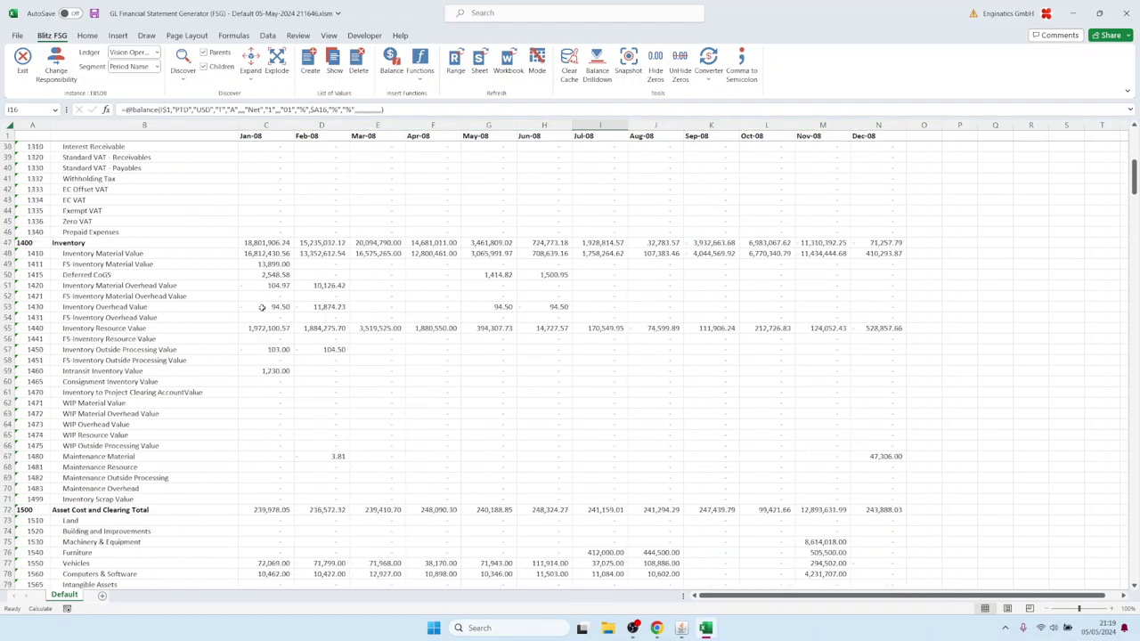
pyautogui.moveTo(272, 285); pyautogui.dragTo(891, 319)
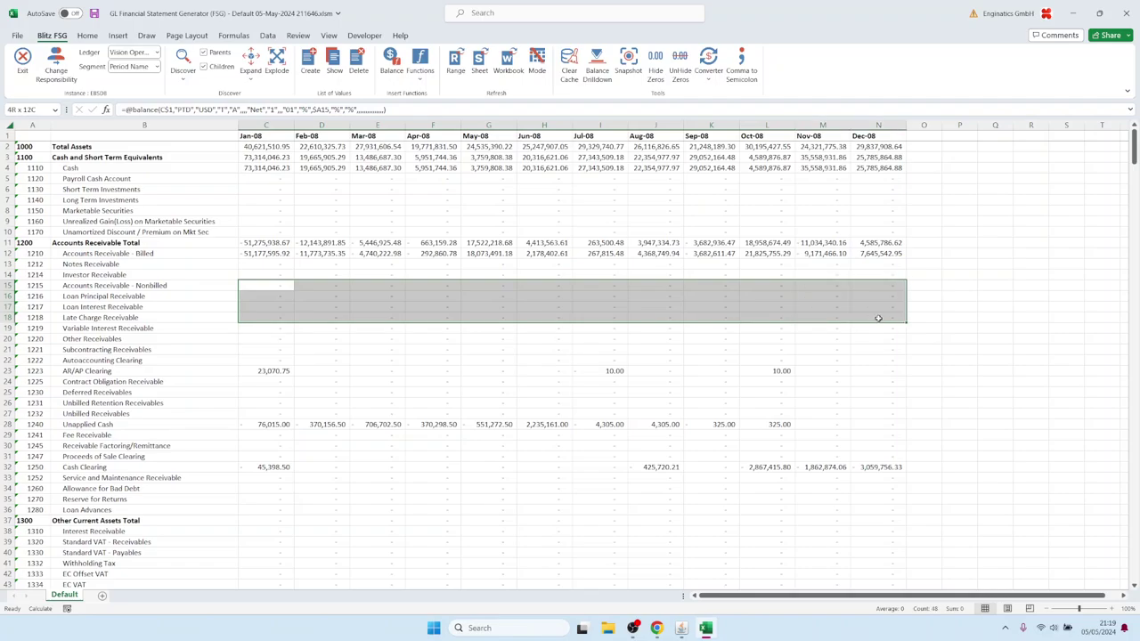
pyautogui.click(490, 349)
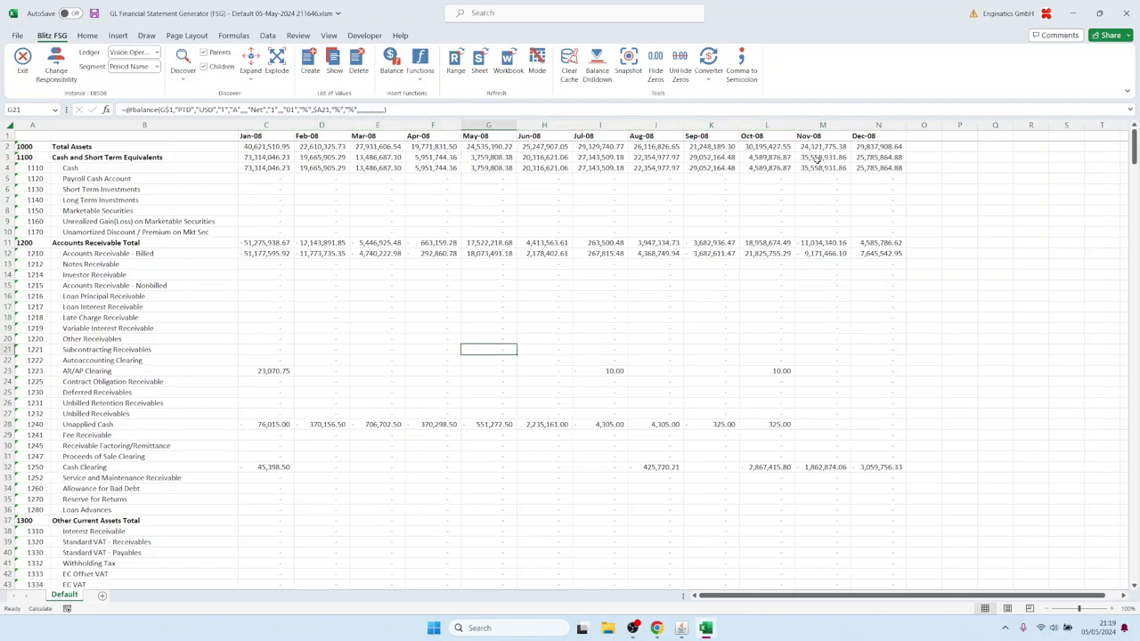
pyautogui.click(368, 305)
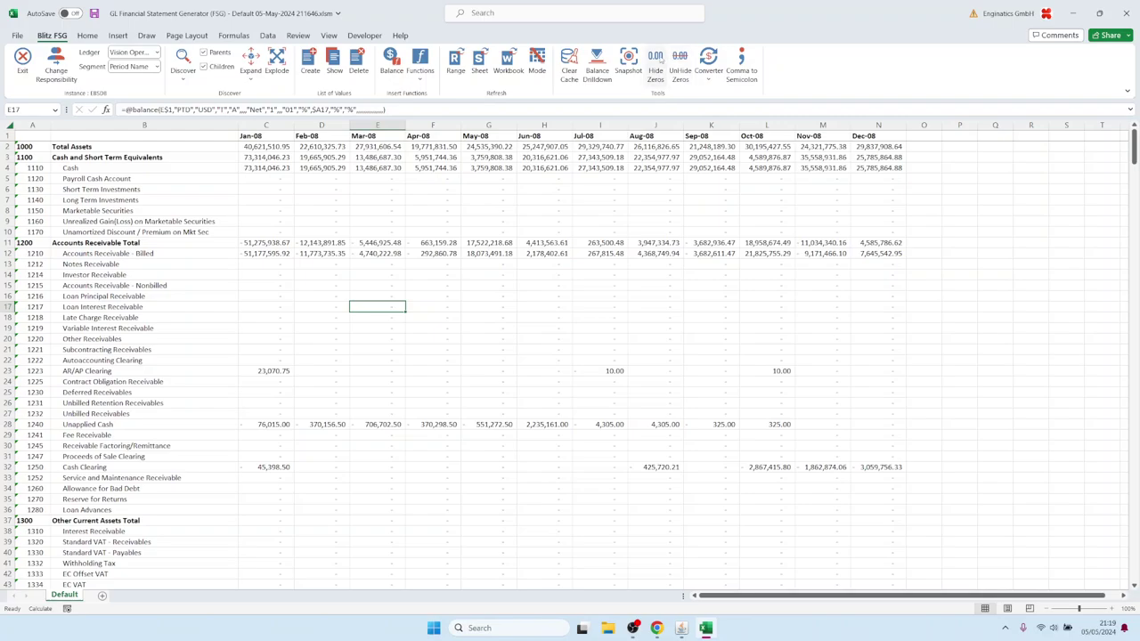
pyautogui.click(656, 63)
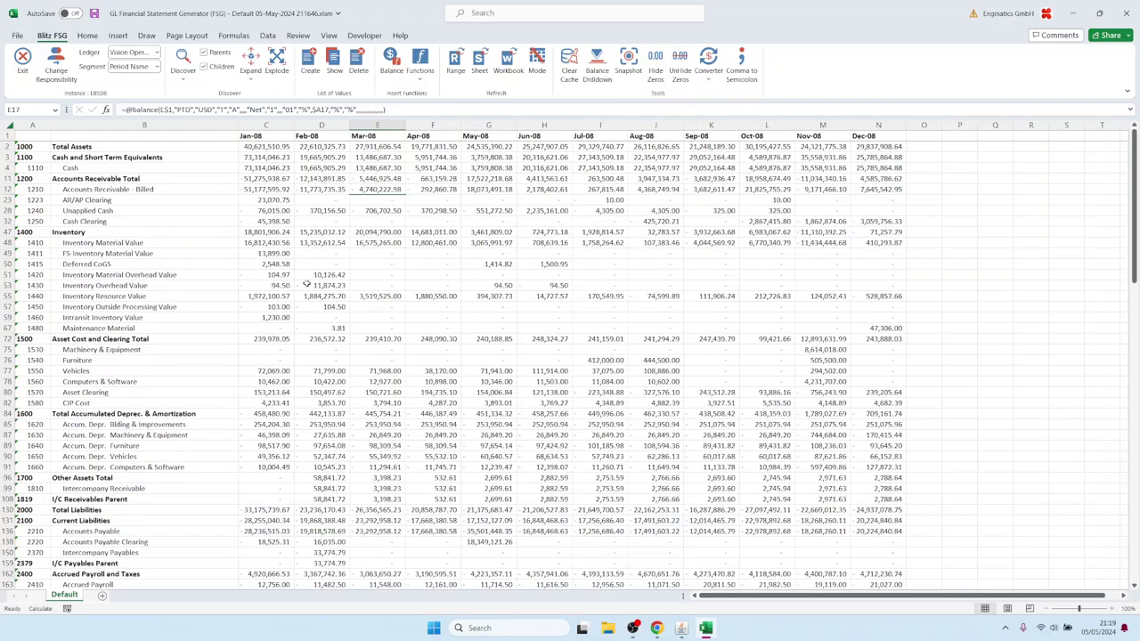
# - Review the condensed report down to Total Revenue and drill down into the Jun-08 balance of account 4110 Hardware
pyautogui.scroll(-6, 316, 236)
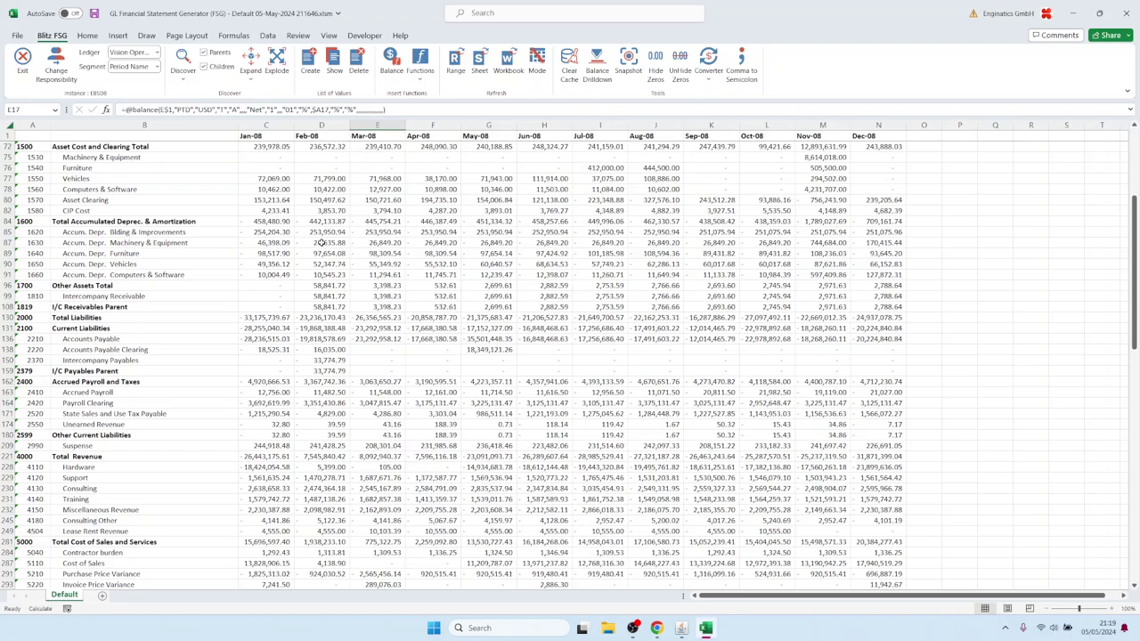
pyautogui.scroll(6, 321, 243)
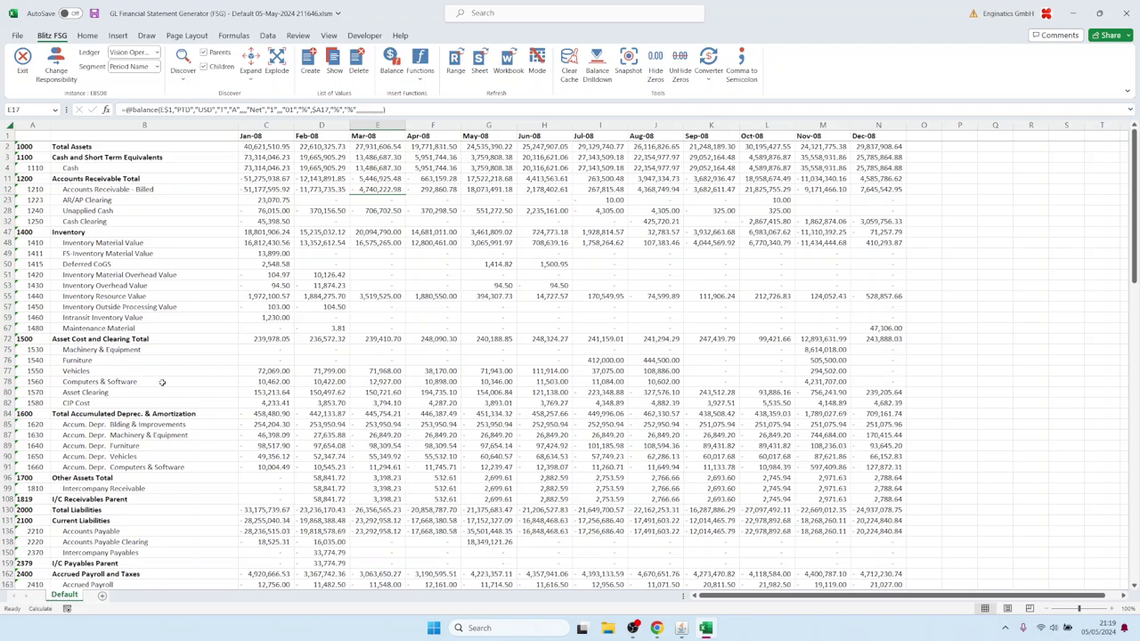
pyautogui.scroll(-4, 166, 372)
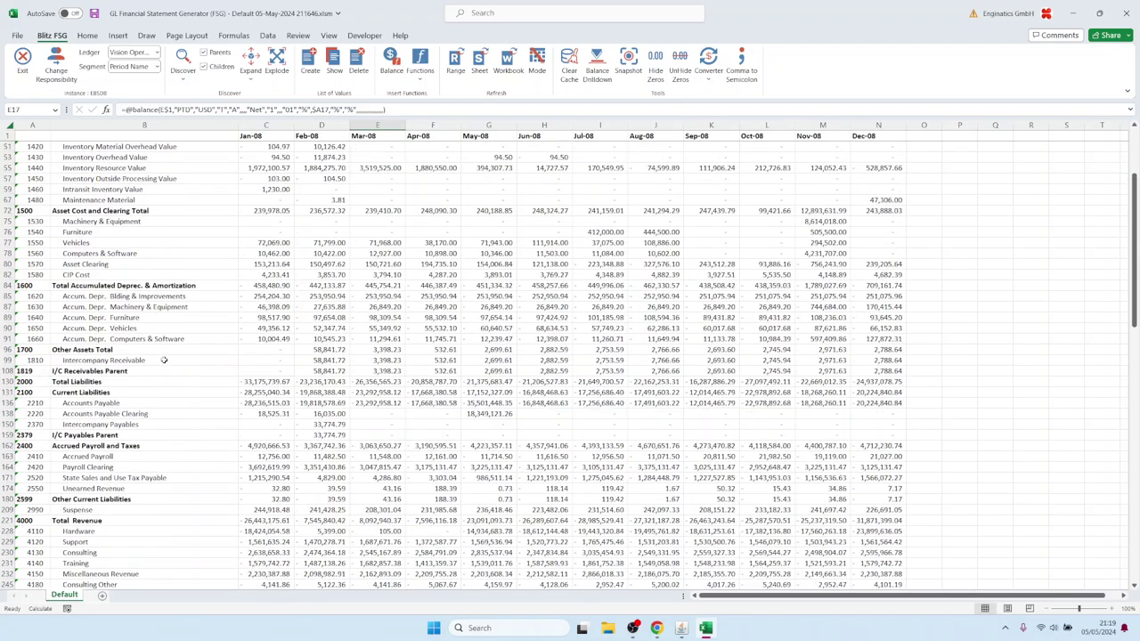
pyautogui.scroll(-6, 164, 357)
pyautogui.click(77, 329)
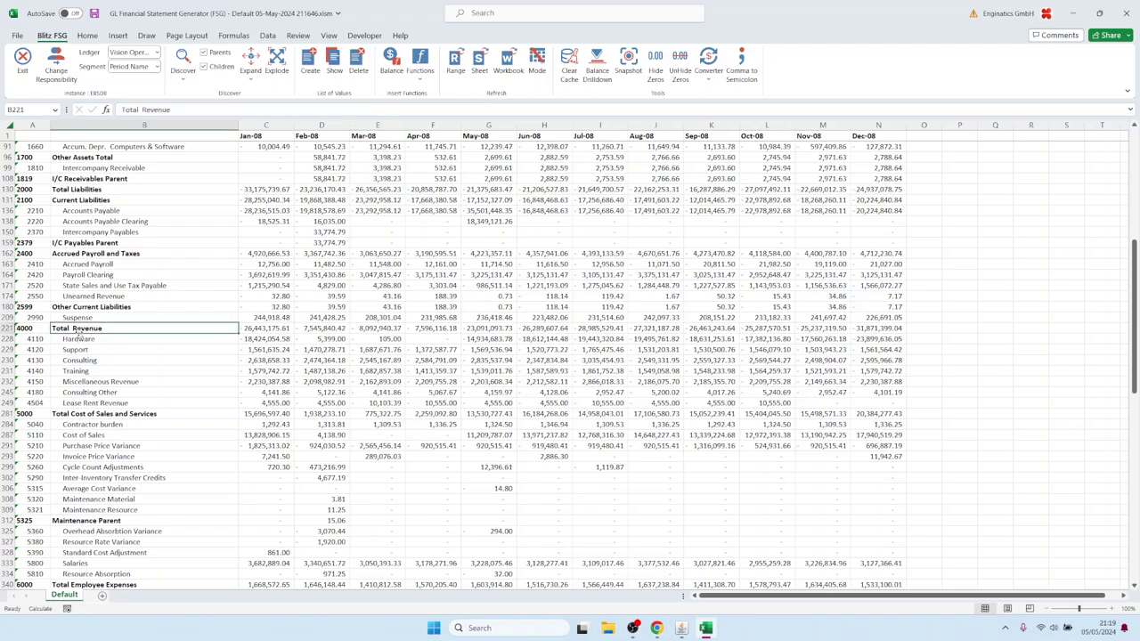
pyautogui.click(80, 340)
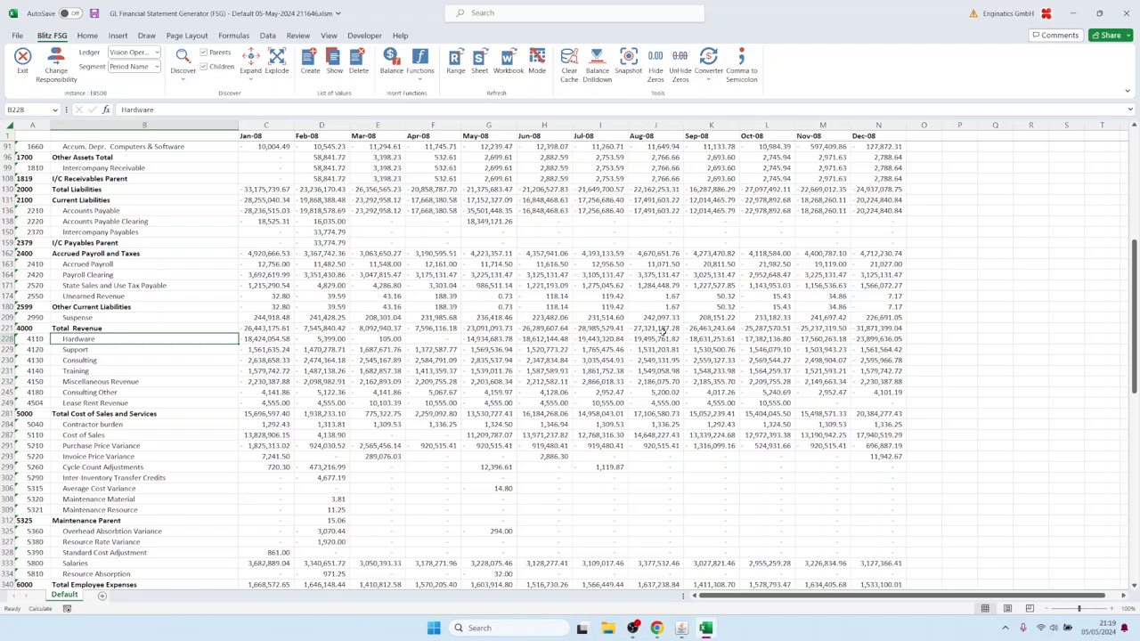
pyautogui.click(659, 339)
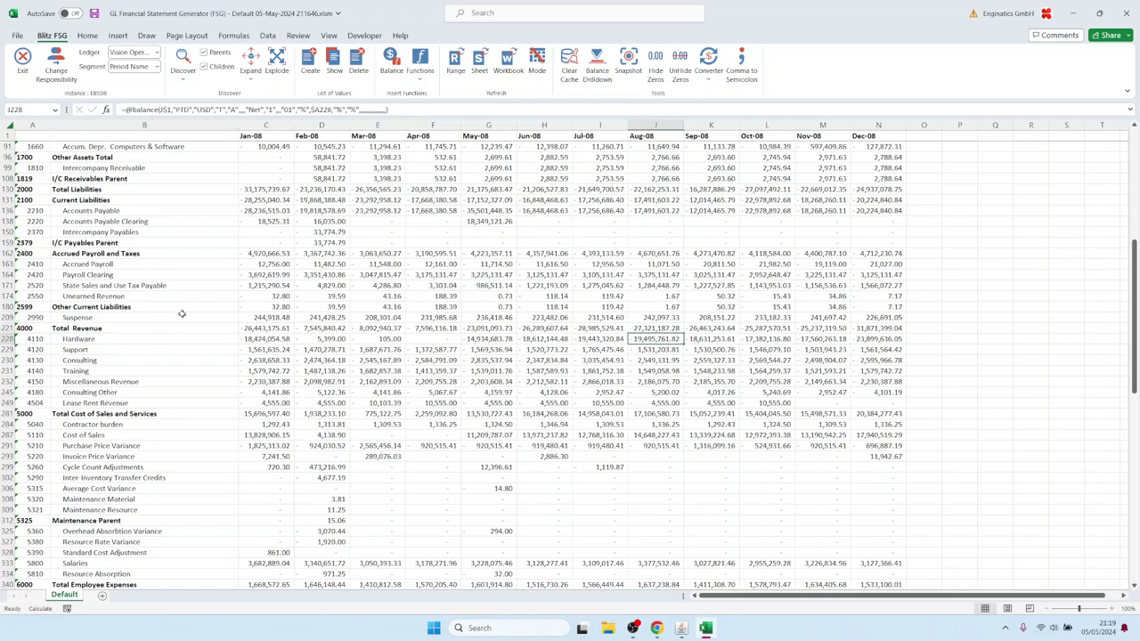
pyautogui.click(545, 341)
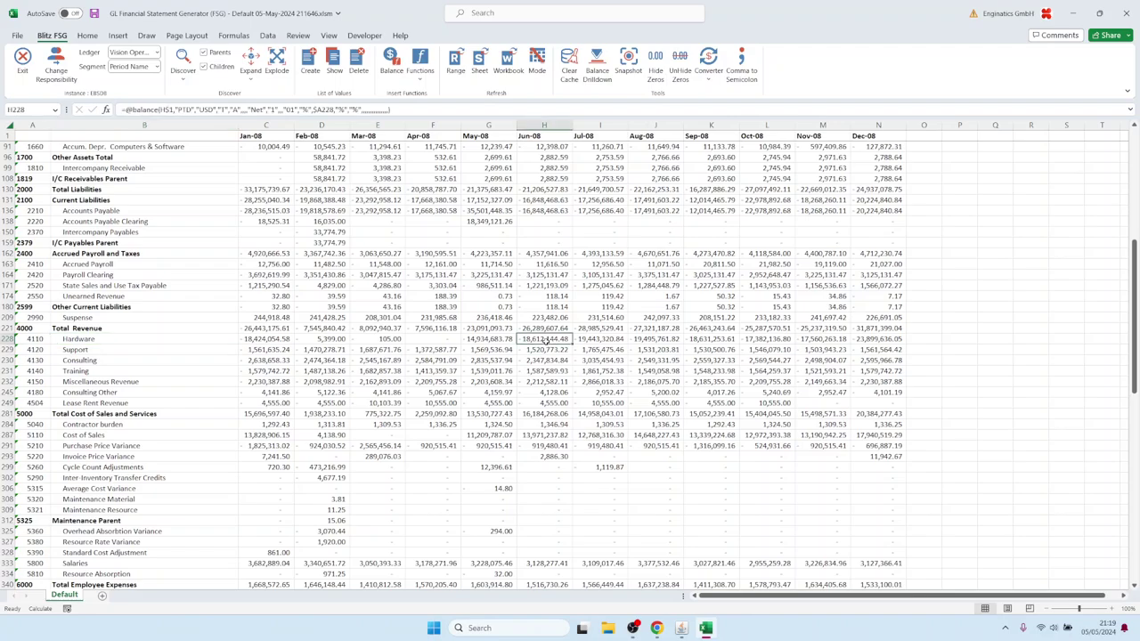
pyautogui.doubleClick(540, 341)
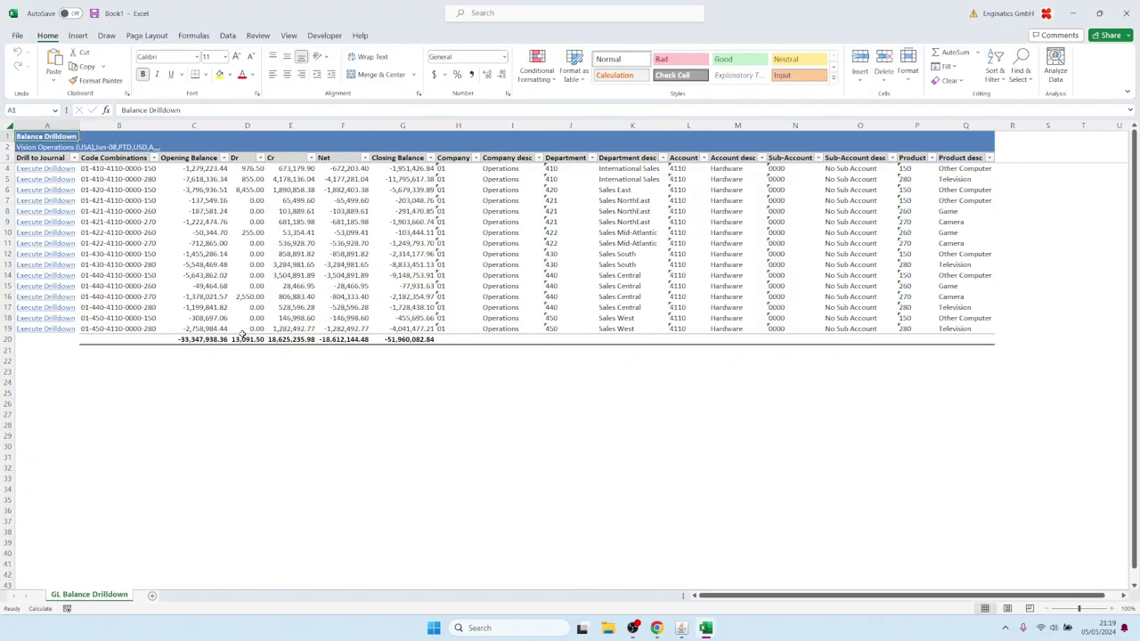
# - Run a Journal Drilldown for all code combinations in B4:B19 of the balance drilldown
pyautogui.moveTo(129, 168); pyautogui.dragTo(147, 328)
pyautogui.rightClick(145, 205)
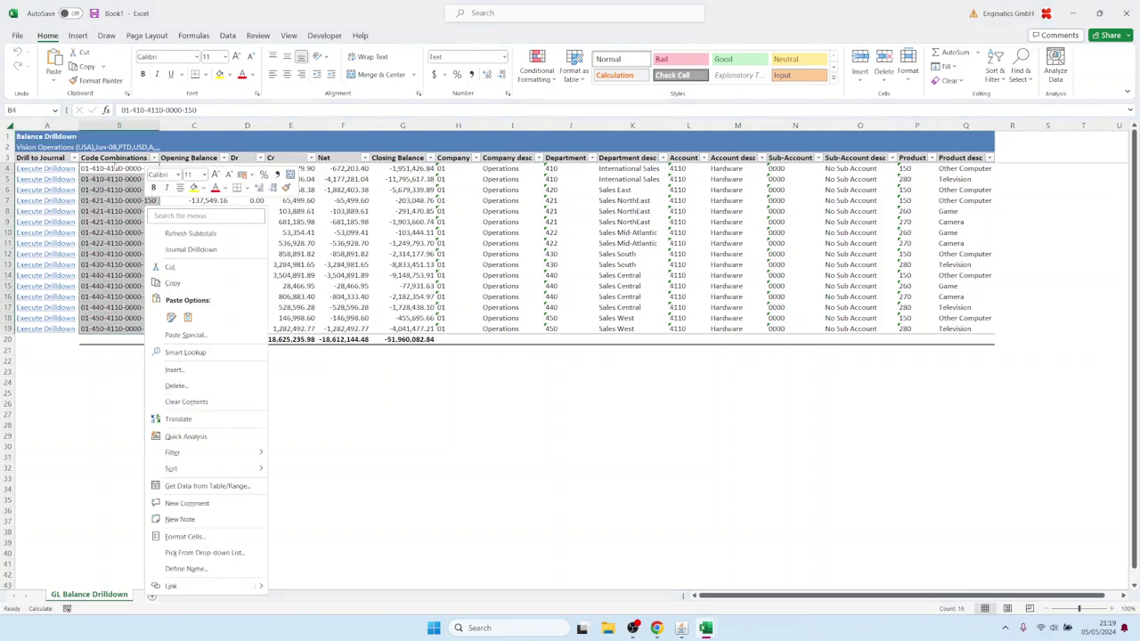
pyautogui.click(191, 250)
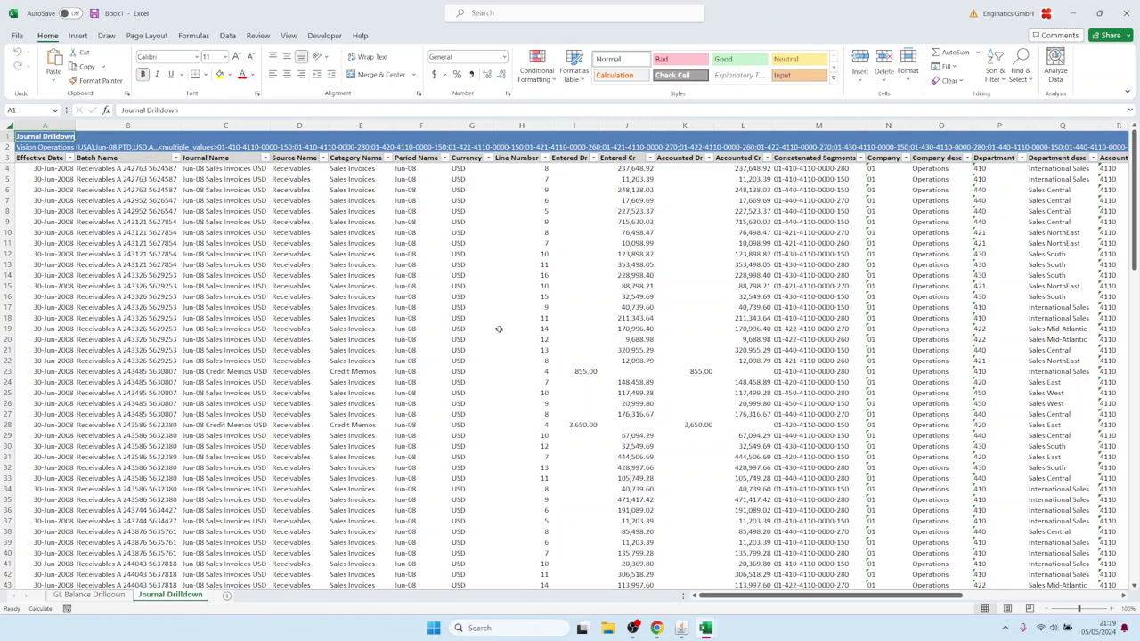
# - Examine the journal lines with their source and category names in the Journal Drilldown sheet
pyautogui.scroll(-12, 497, 321)
pyautogui.scroll(12, 497, 321)
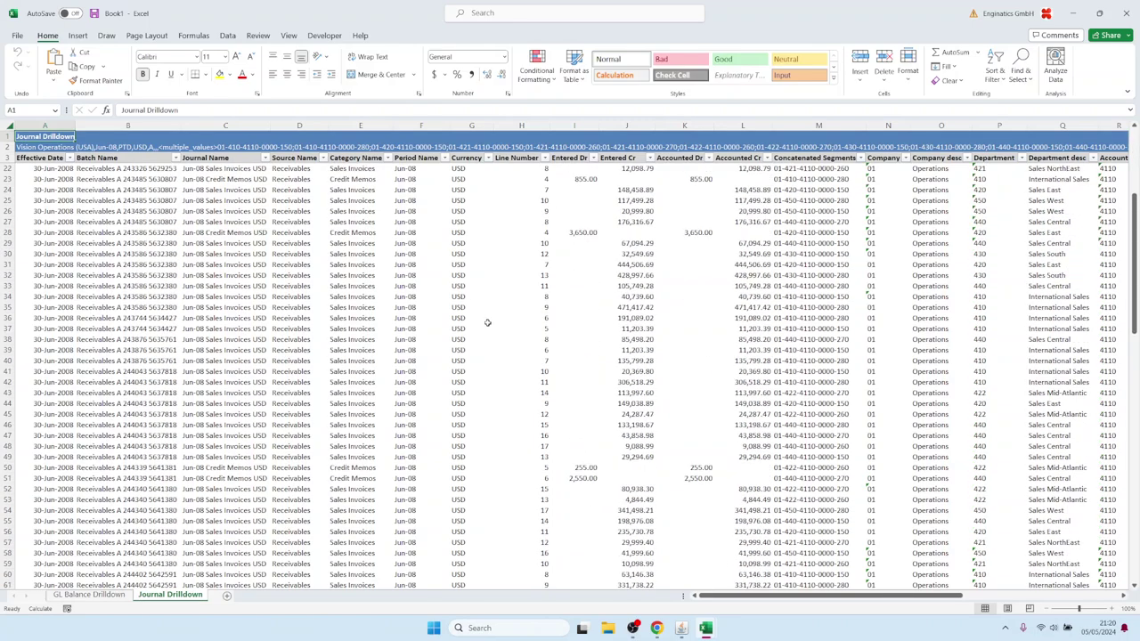
pyautogui.moveTo(356, 293); pyautogui.dragTo(392, 389)
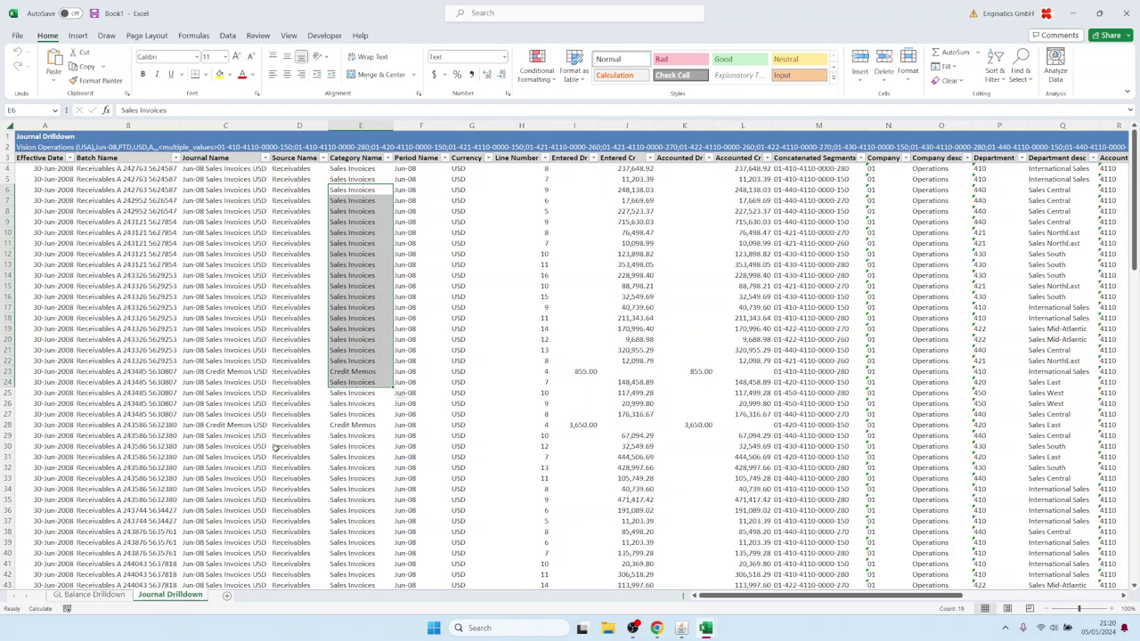
pyautogui.moveTo(301, 361); pyautogui.dragTo(320, 479)
pyautogui.scroll(-14, 307, 454)
pyautogui.scroll(14, 296, 422)
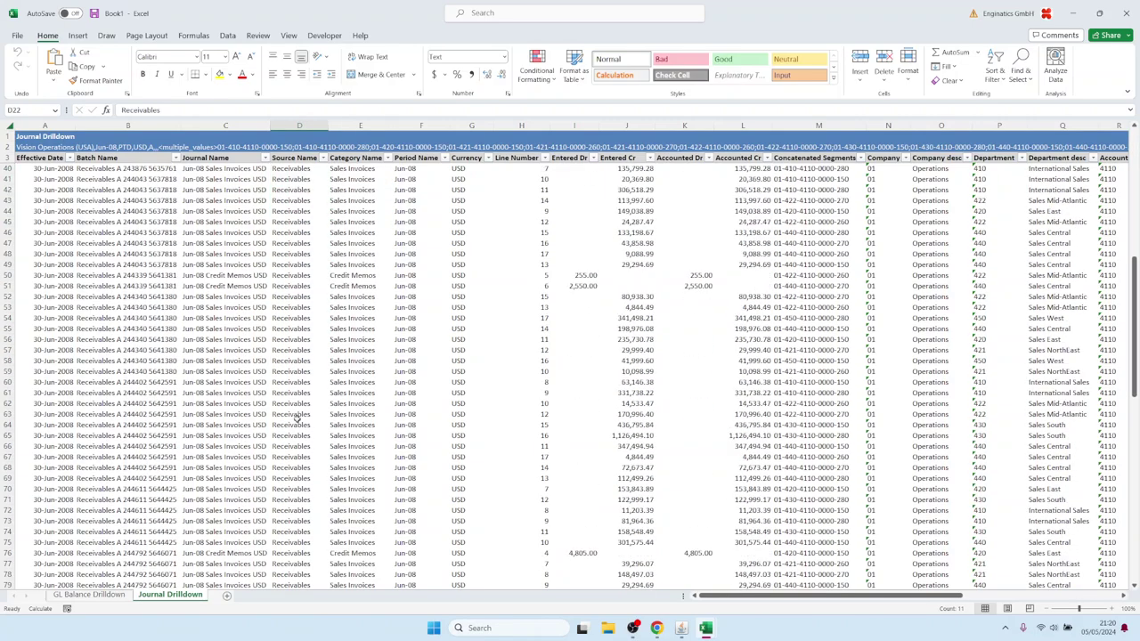
# - Execute the next level drilldown to Subledger Details for the journal lines in rows 6 to 37
pyautogui.click(361, 191)
pyautogui.moveTo(362, 192); pyautogui.dragTo(361, 521)
pyautogui.rightClick(369, 285)
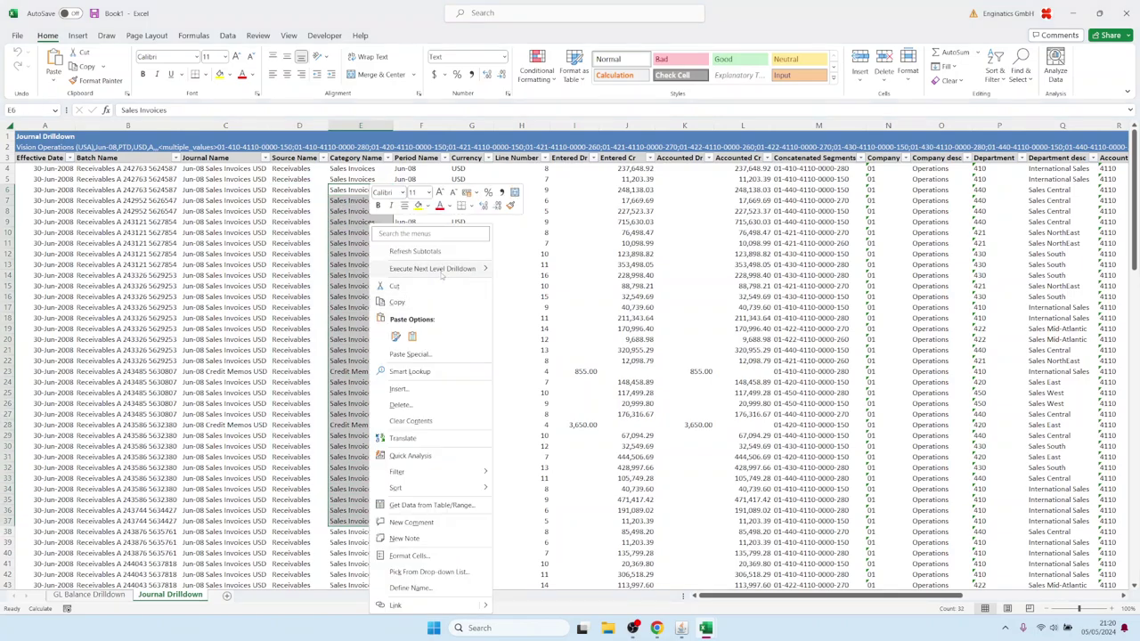
pyautogui.moveTo(445, 269)
pyautogui.click(538, 270)
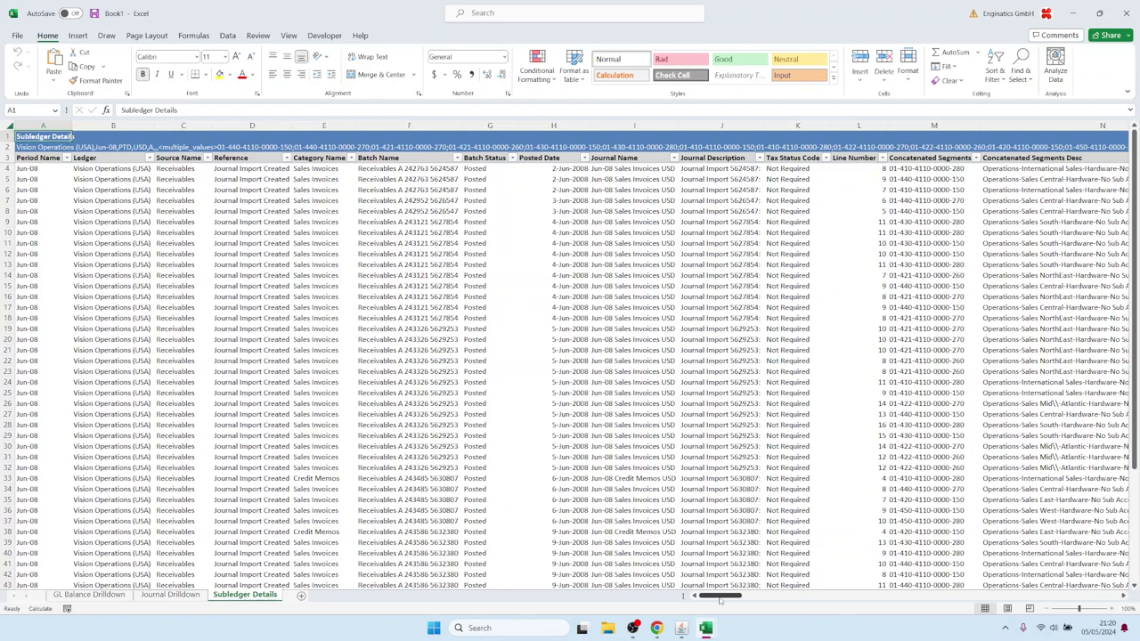
# - Examine the transaction numbers in the Subledger Details sheet
pyautogui.moveTo(720, 601); pyautogui.dragTo(735, 606)
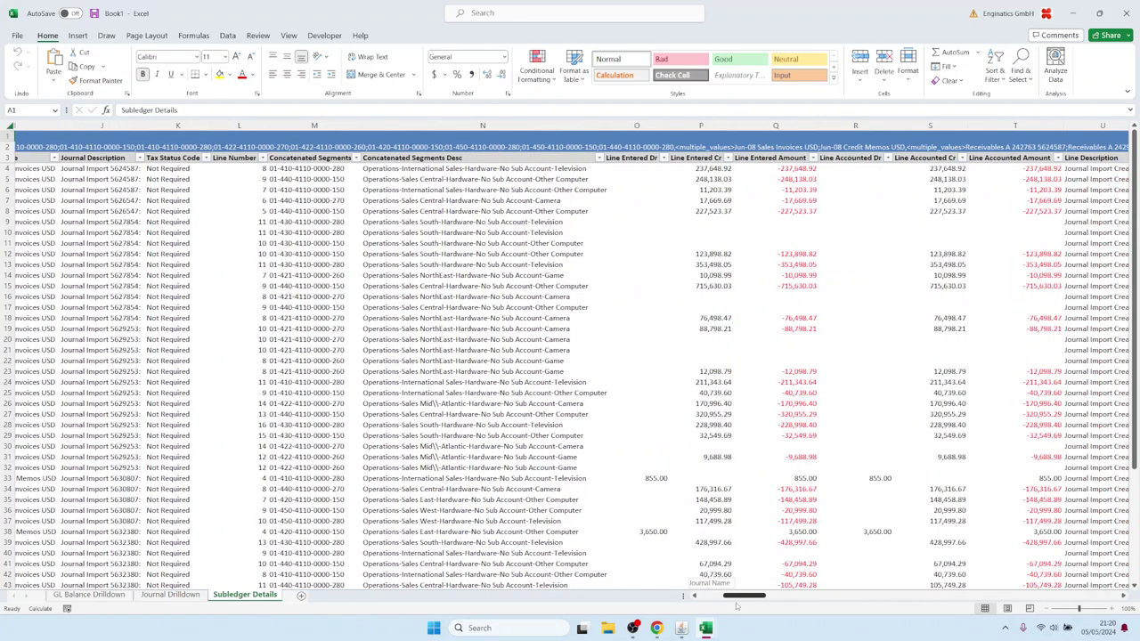
pyautogui.moveTo(735, 606); pyautogui.dragTo(877, 597)
pyautogui.moveTo(323, 230); pyautogui.dragTo(322, 374)
pyautogui.click(645, 330)
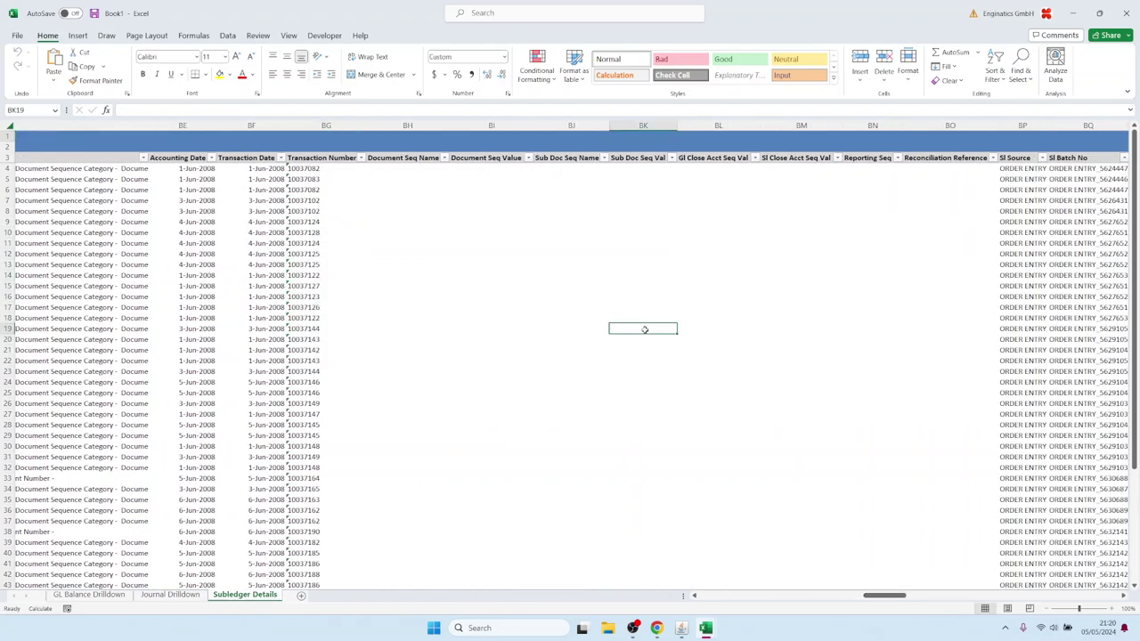
# - Examine the invoice numbers, invoice dates and invoice amounts of the subledger lines
pyautogui.moveTo(879, 597); pyautogui.dragTo(909, 600)
pyautogui.moveTo(325, 329); pyautogui.dragTo(334, 362)
pyautogui.moveTo(456, 267); pyautogui.dragTo(495, 436)
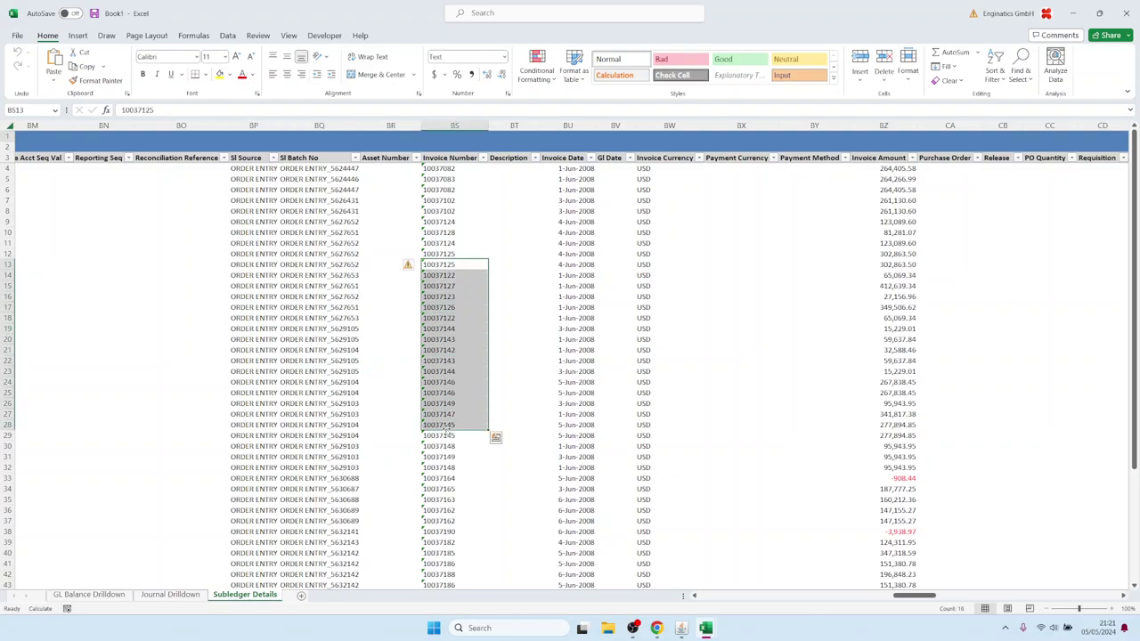
pyautogui.click(449, 328)
pyautogui.moveTo(574, 309); pyautogui.dragTo(574, 354)
pyautogui.click(814, 340)
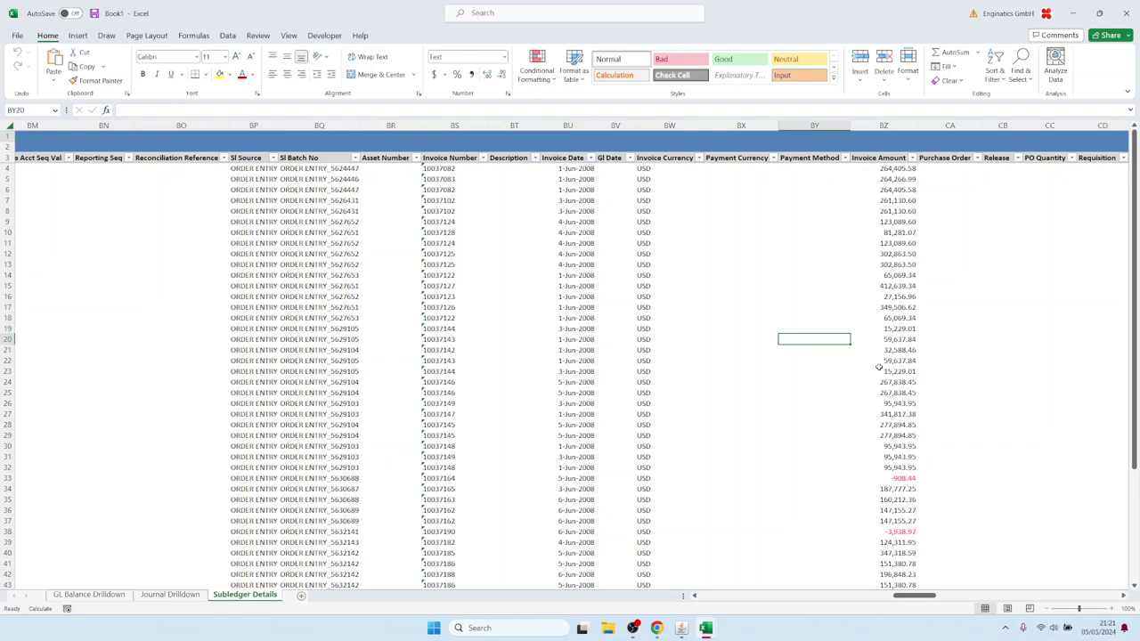
pyautogui.moveTo(884, 317); pyautogui.dragTo(884, 340)
# - Examine the sales orders, salespersons, and customer numbers, names and sites of the subledger lines
pyautogui.click(1030, 595)
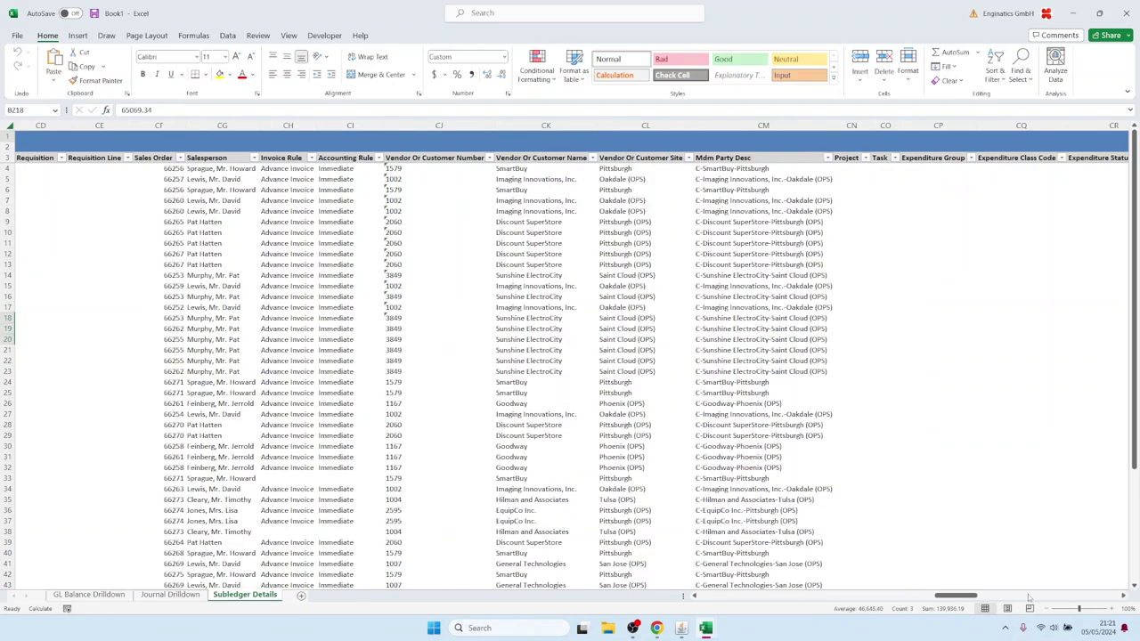
pyautogui.moveTo(173, 254); pyautogui.dragTo(173, 416)
pyautogui.moveTo(211, 275); pyautogui.dragTo(214, 350)
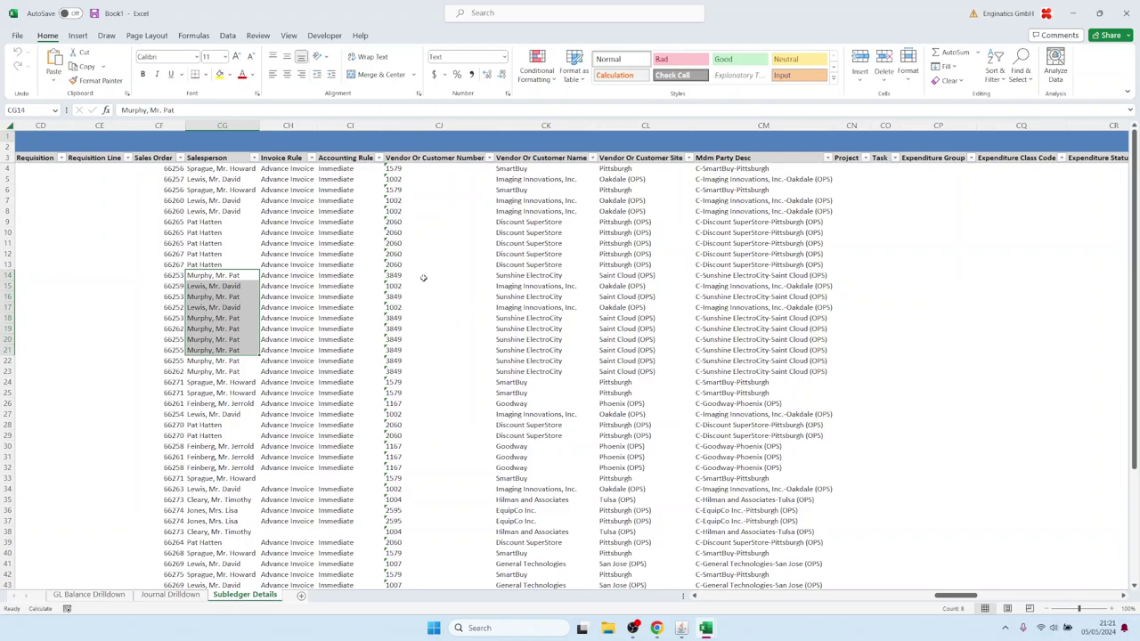
pyautogui.moveTo(423, 278); pyautogui.dragTo(437, 371)
pyautogui.moveTo(534, 254); pyautogui.dragTo(534, 339)
pyautogui.moveTo(624, 254); pyautogui.dragTo(631, 337)
pyautogui.click(735, 393)
# - Open the source transaction of row 13 in Oracle through its View Transaction drilldown and check its transaction number
pyautogui.moveTo(958, 595); pyautogui.dragTo(1133, 613)
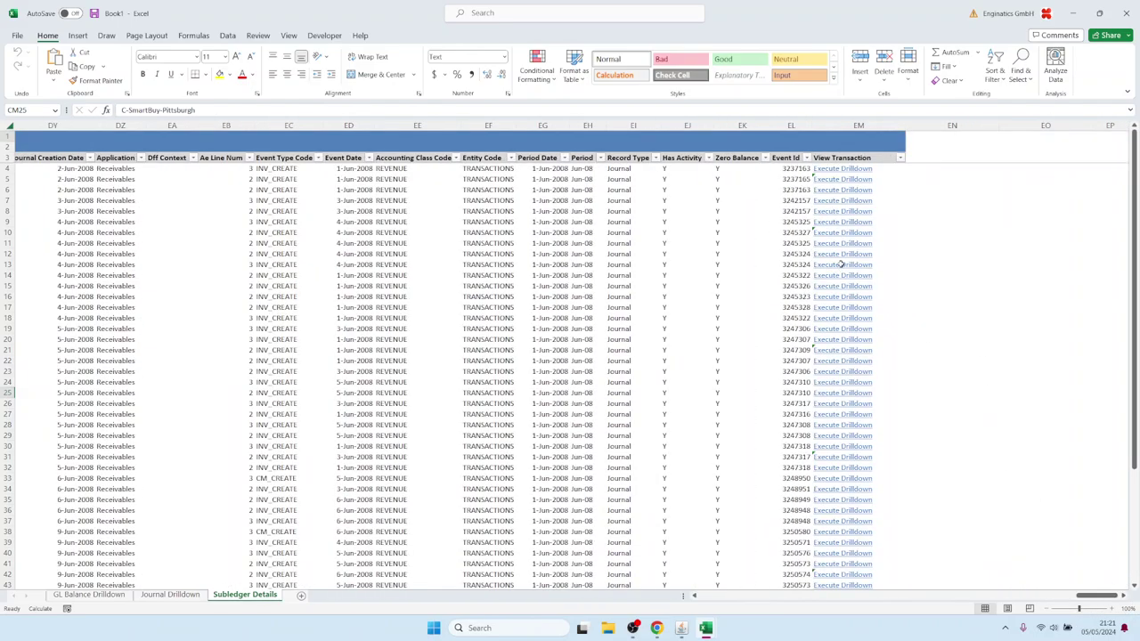
pyautogui.click(841, 264)
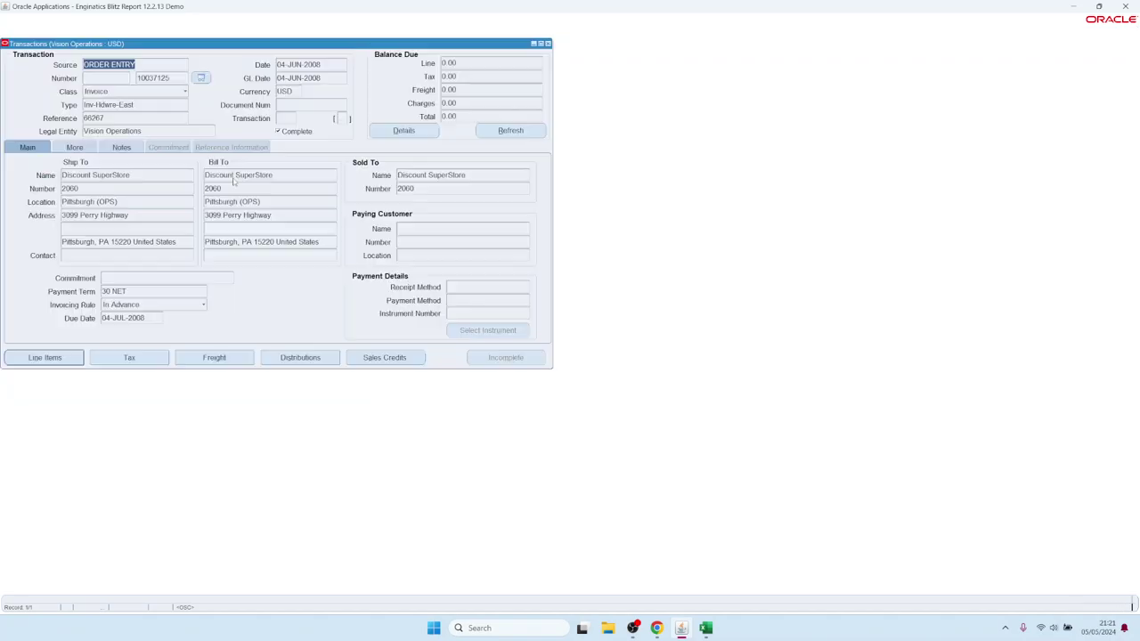
pyautogui.doubleClick(168, 78)
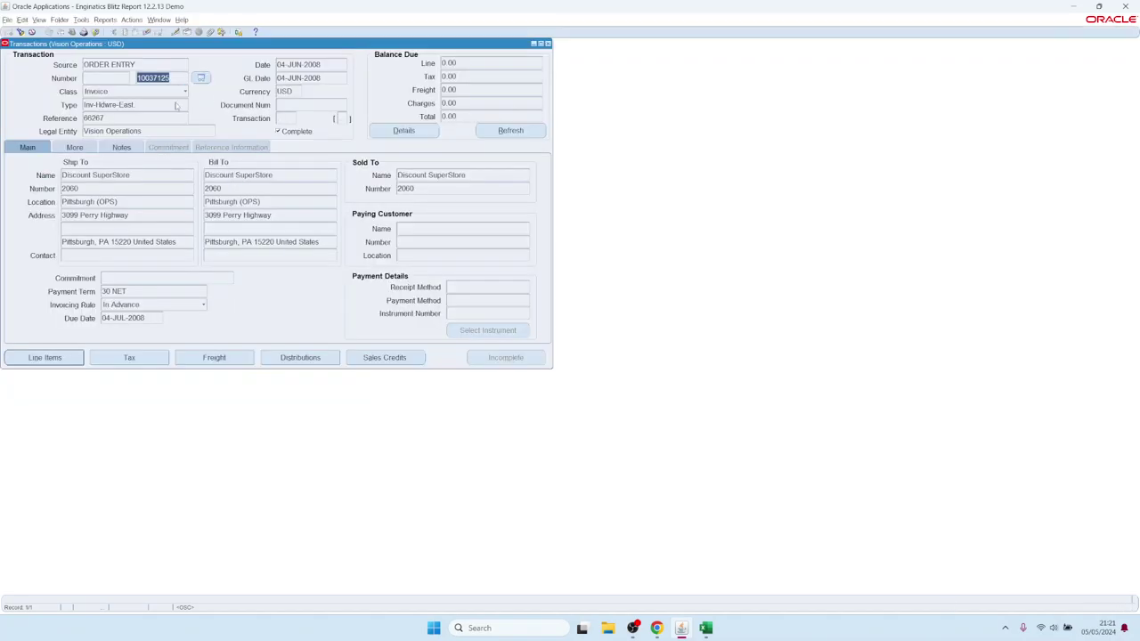
# - Inspect the descriptions of the invoice's first two line items, and close the Lines and Transactions windows
pyautogui.click(54, 357)
pyautogui.click(147, 146)
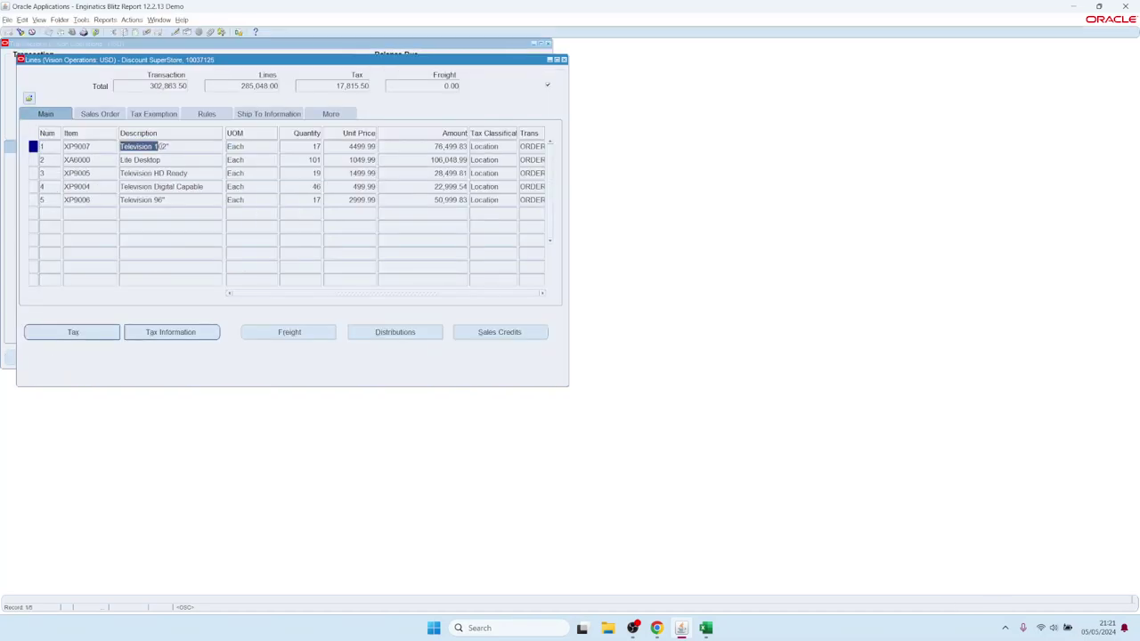
pyautogui.click(158, 160)
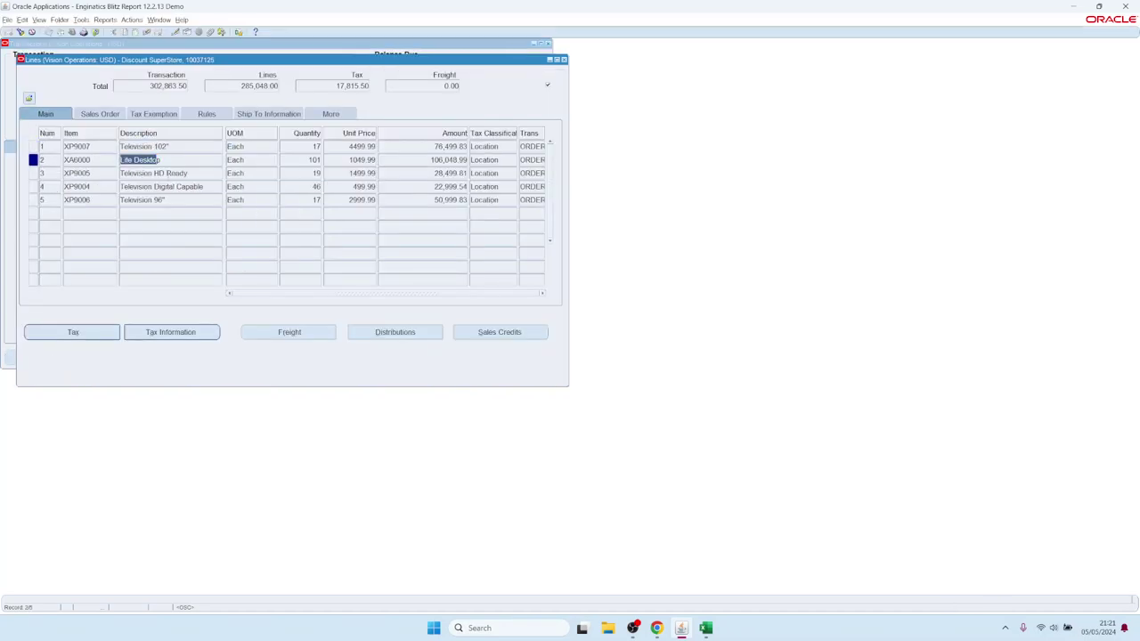
pyautogui.click(563, 60)
pyautogui.click(547, 44)
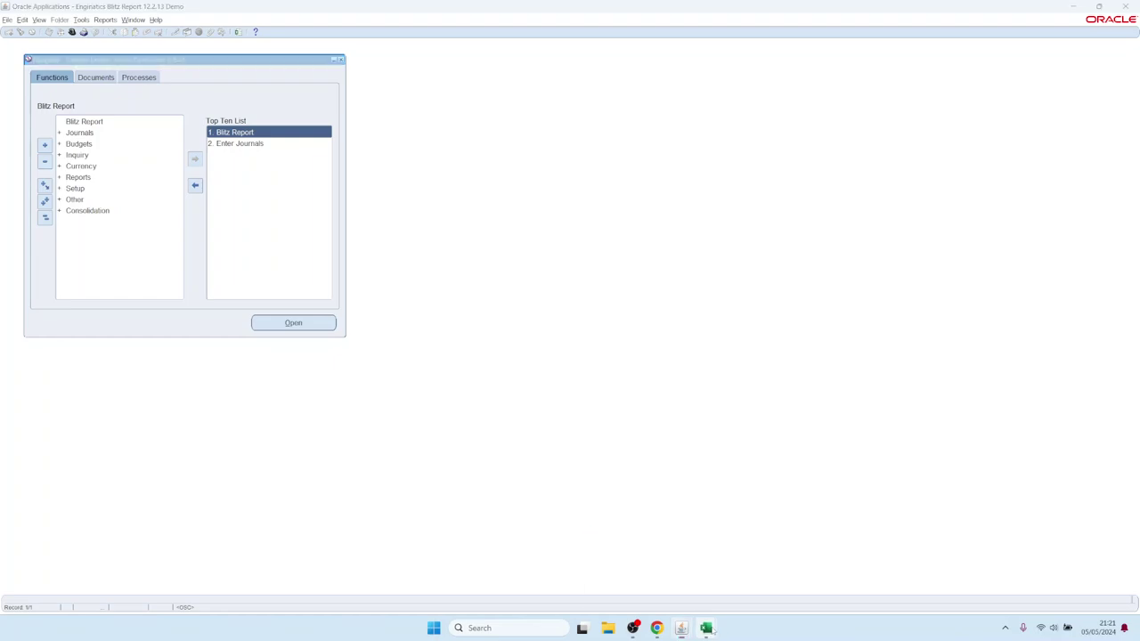
# - Switch to the Default FSG workbook in Excel and review the monthly 2008 balances from Total Assets downward
pyautogui.moveTo(705, 628)
pyautogui.click(686, 588)
pyautogui.scroll(10, 388, 304)
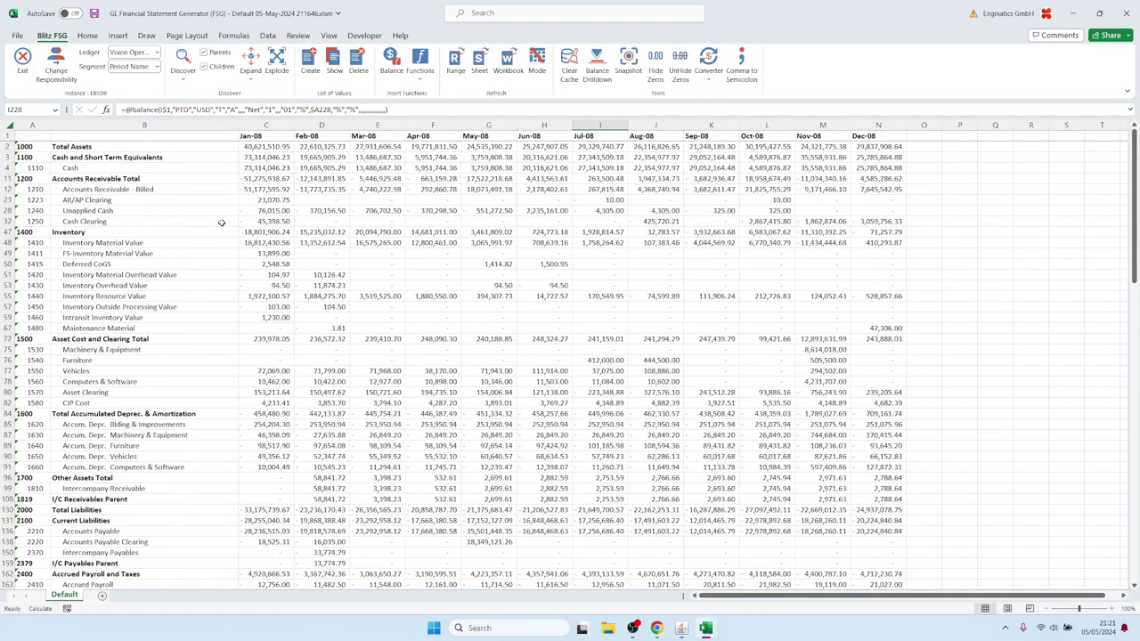
# - Switch to Oracle Applications, open Blitz Report and run GL Financial Statement Generator (FSG) with the Income Summary Statement template
pyautogui.moveTo(682, 629)
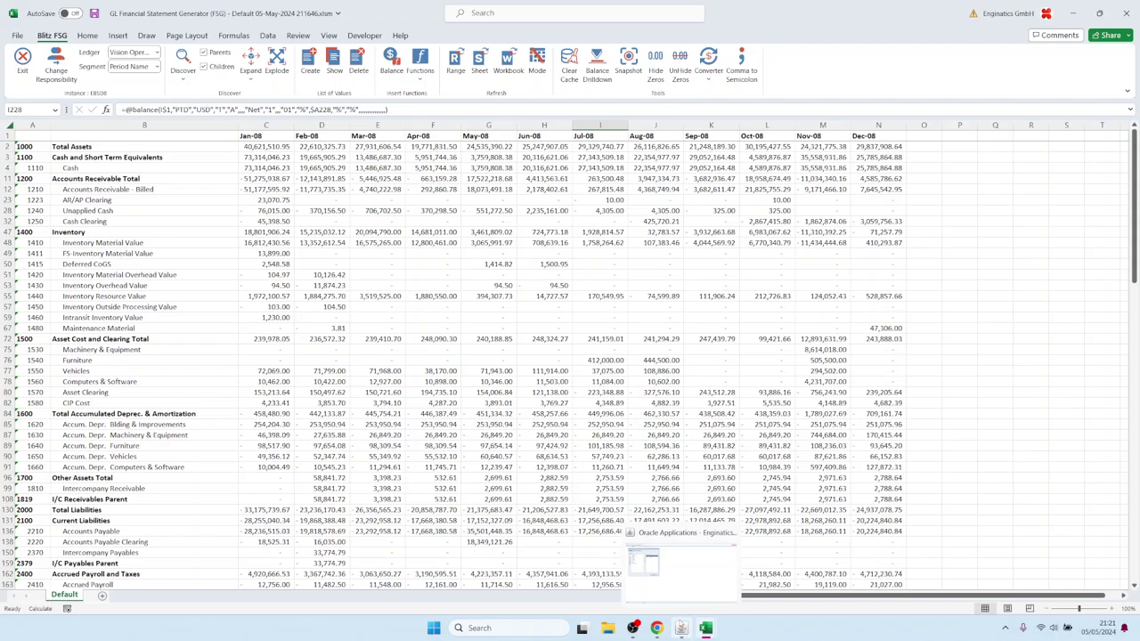
pyautogui.click(682, 560)
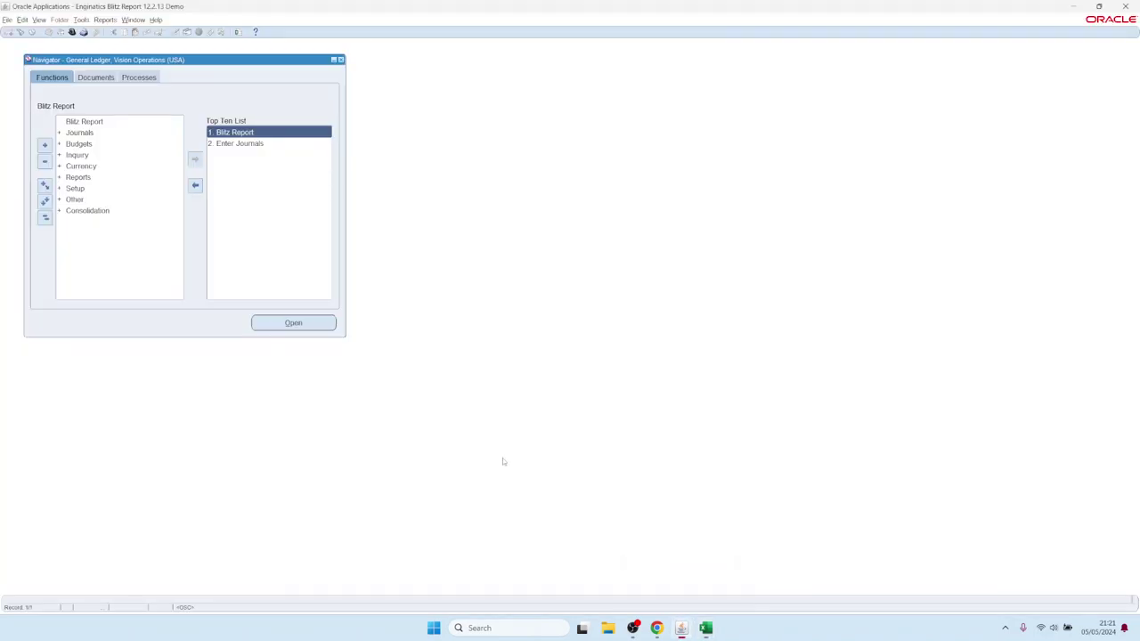
pyautogui.doubleClick(241, 133)
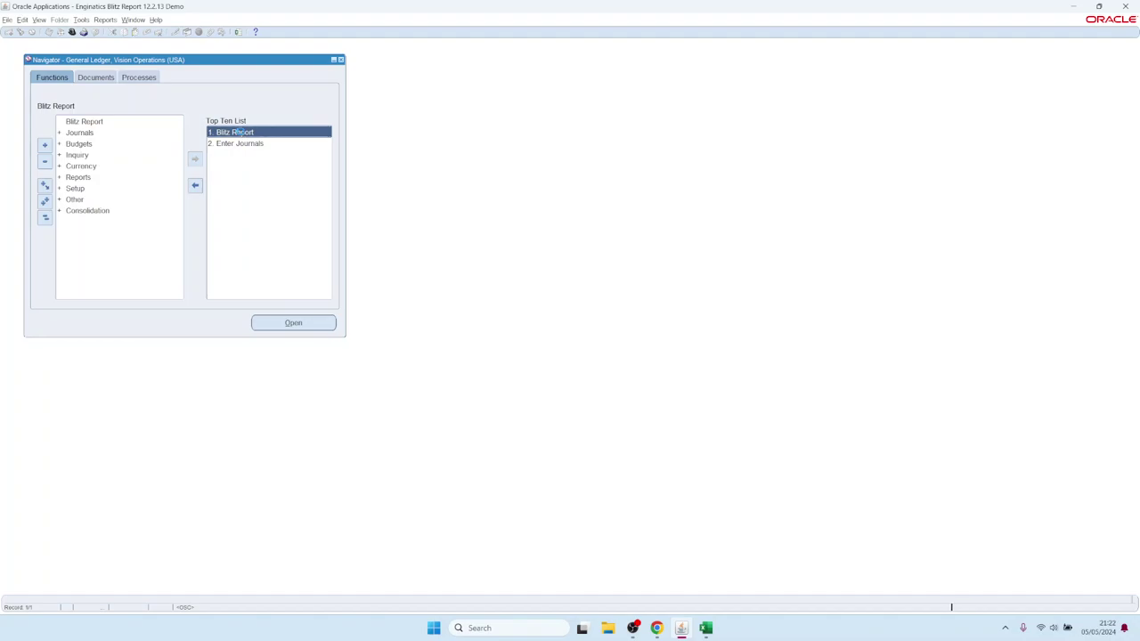
pyautogui.doubleClick(128, 78)
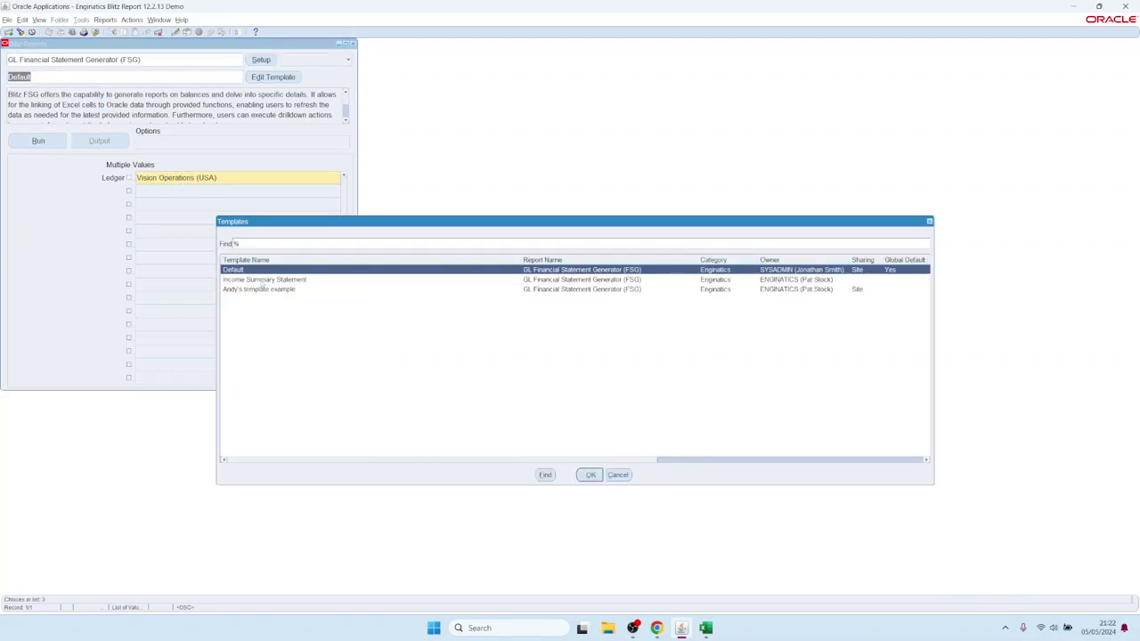
pyautogui.doubleClick(259, 280)
pyautogui.click(41, 142)
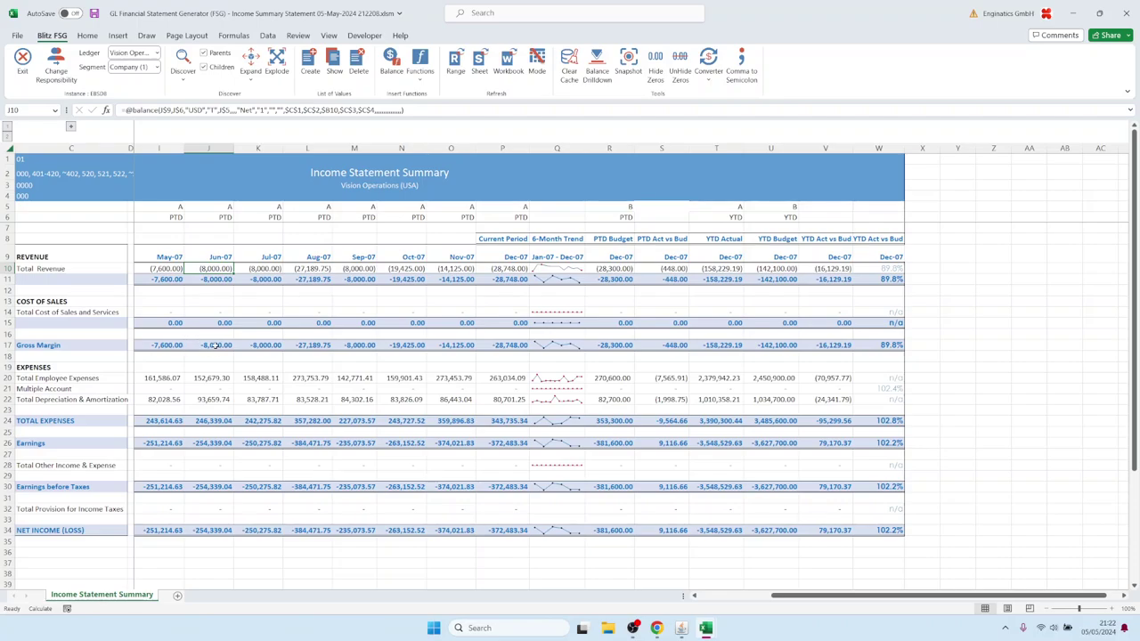
# - Inspect the formulas behind the Jun-07 Gross Margin and the Jul-07 Total Revenue in the Income Statement Summary
pyautogui.click(215, 346)
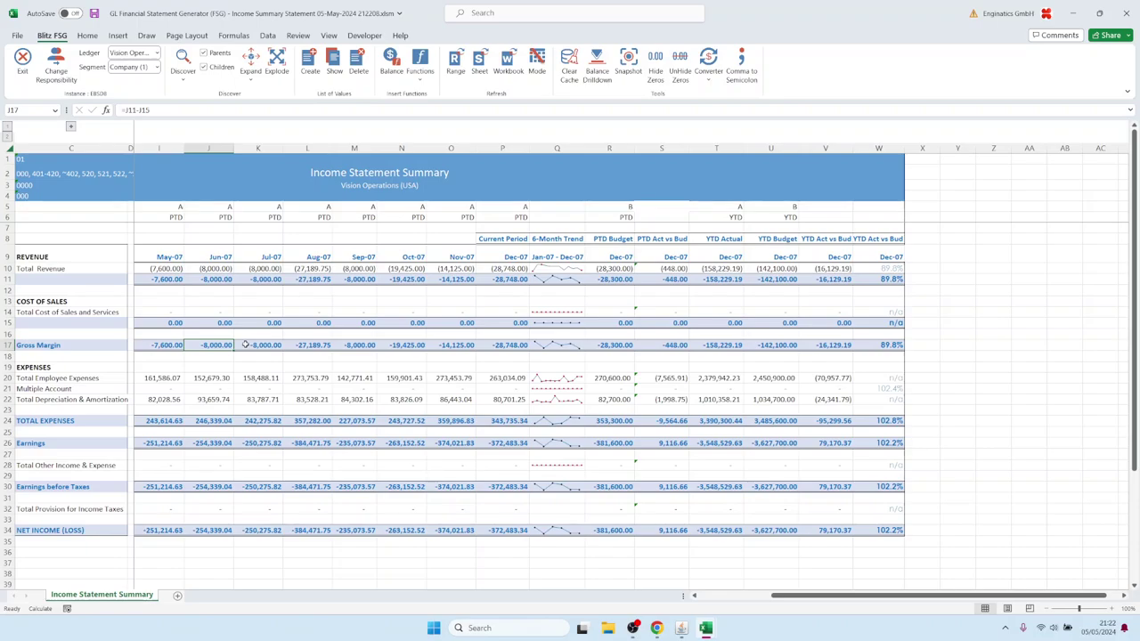
pyautogui.press('F2')
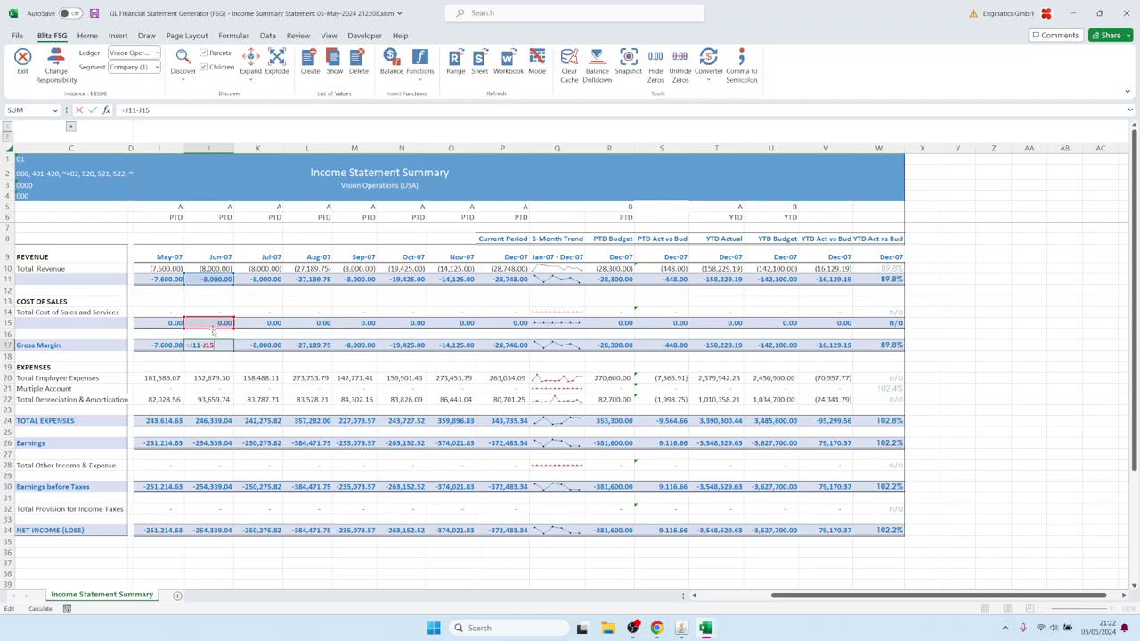
pyautogui.press('Escape')
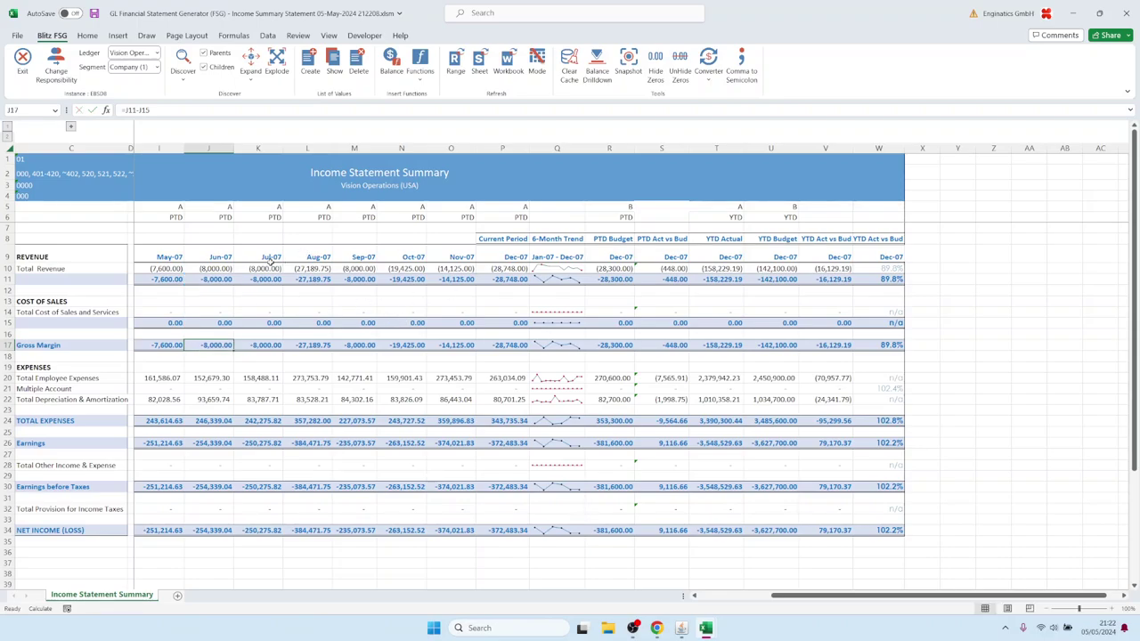
pyautogui.click(266, 269)
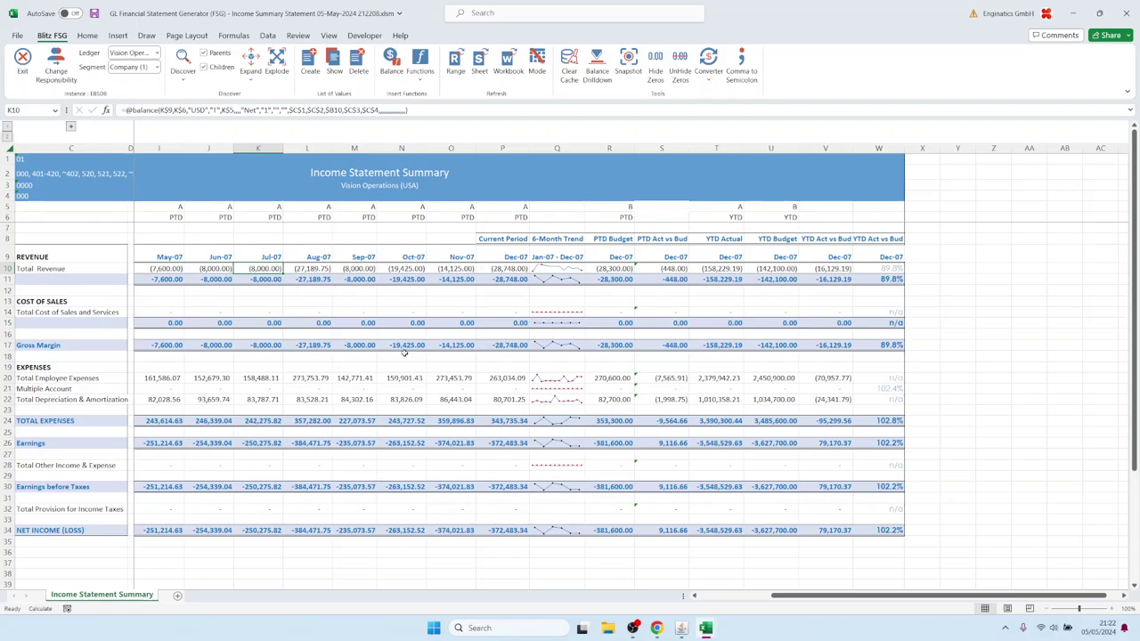